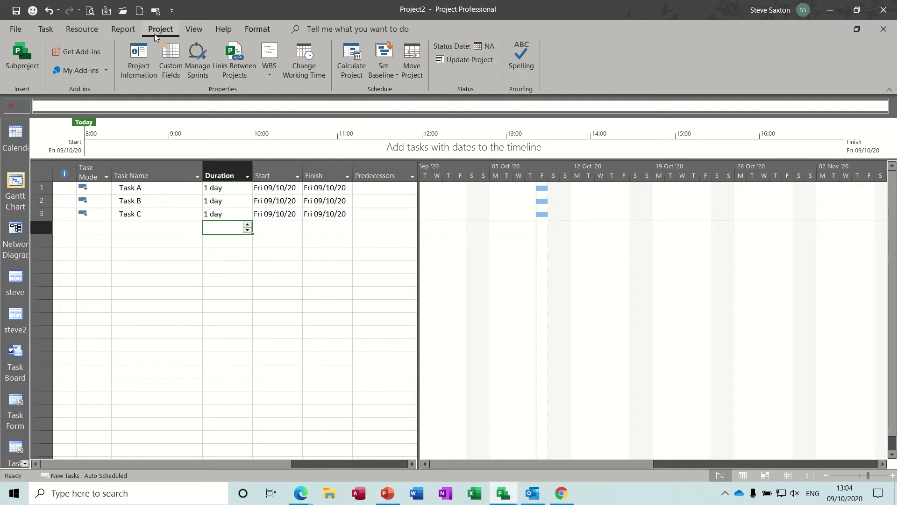
- From Change Working Time, open the Schedule options showing 08:00–17:00 defaults and 8 hours per day
left_click(304, 55)
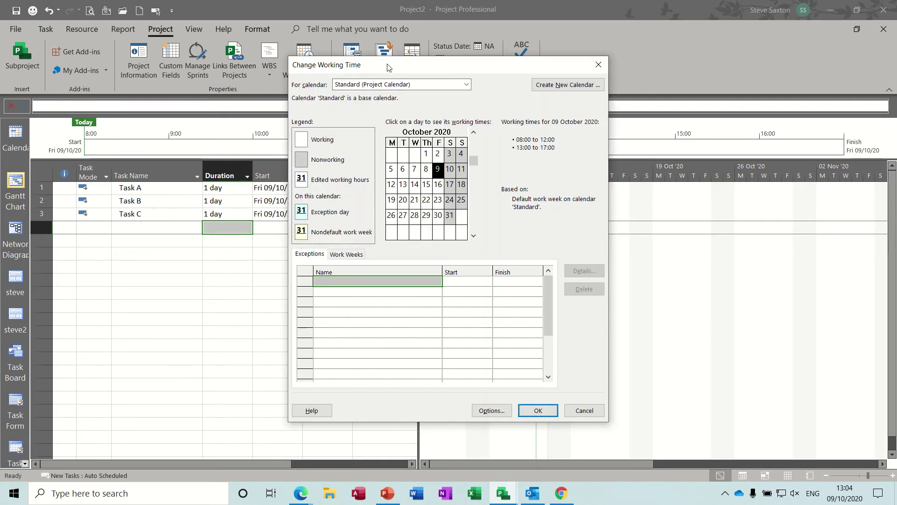
left_click_drag(391, 72, 276, 91)
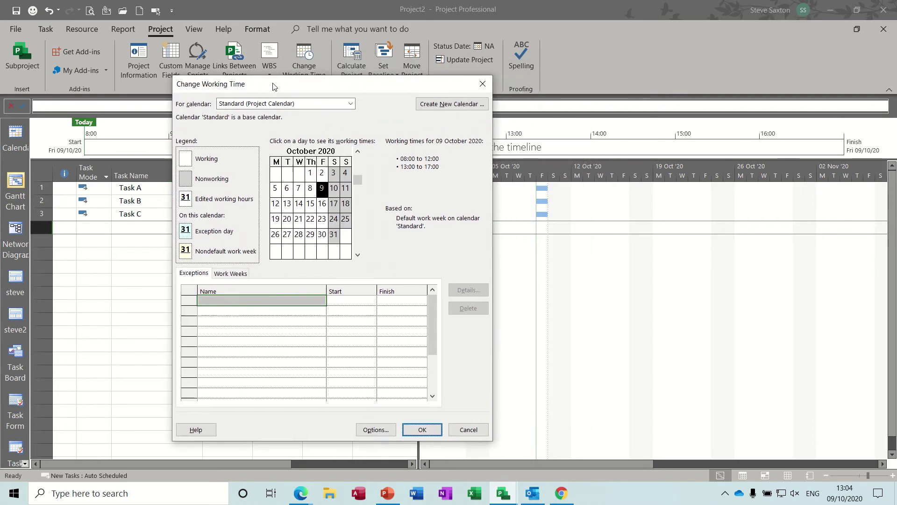
left_click(374, 430)
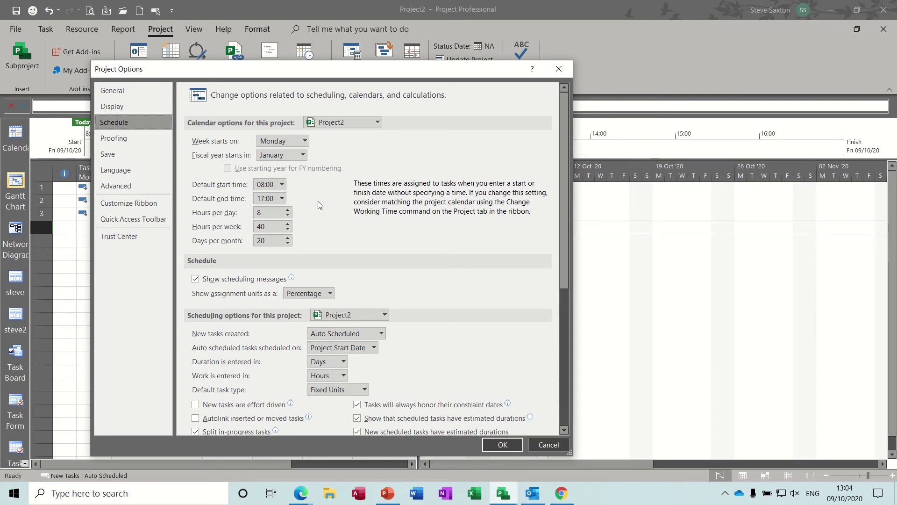
- Cancel Project Options and browse the calendar list, keeping Standard selected
left_click(545, 443)
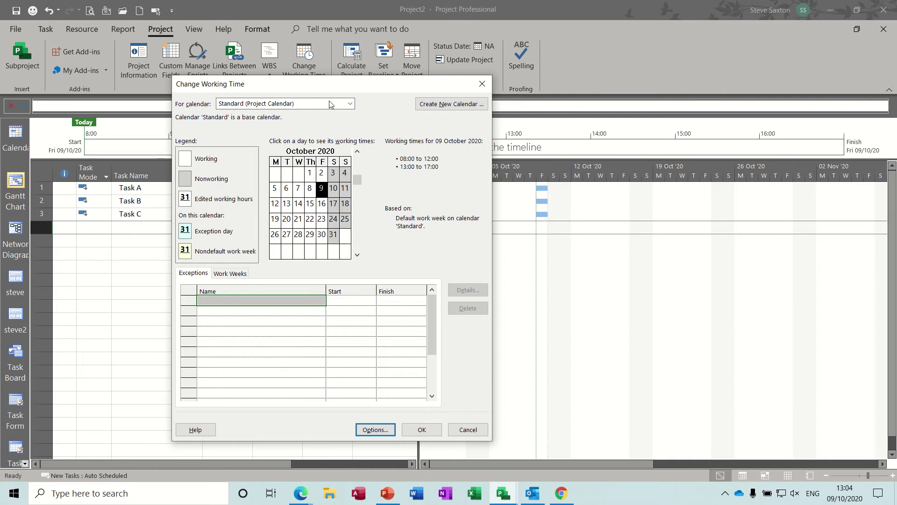
left_click(351, 104)
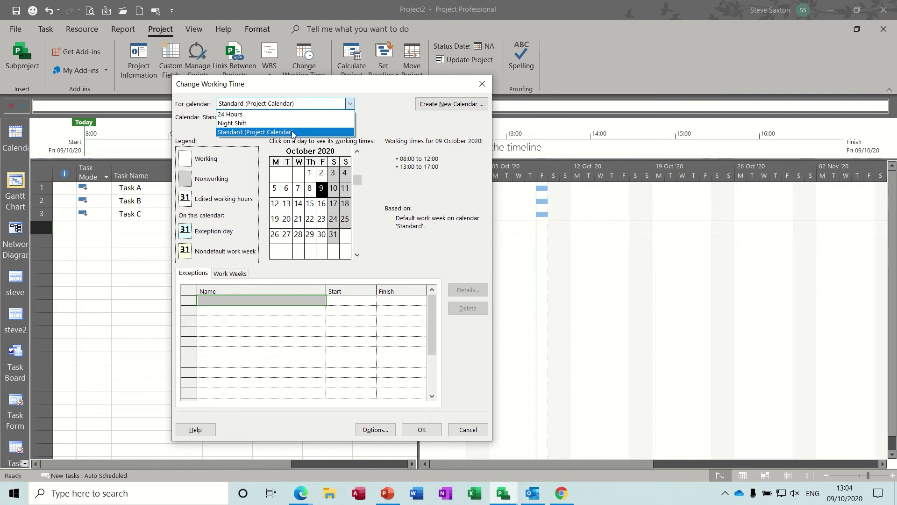
left_click(237, 276)
left_click(236, 276)
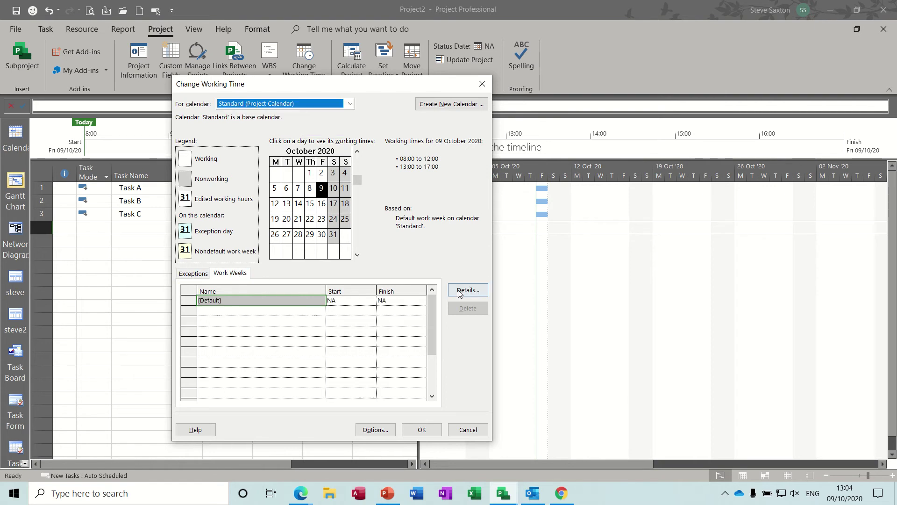
- Inspect the default work week's weekday, Saturday and Sunday hours without changing them
left_click(459, 291)
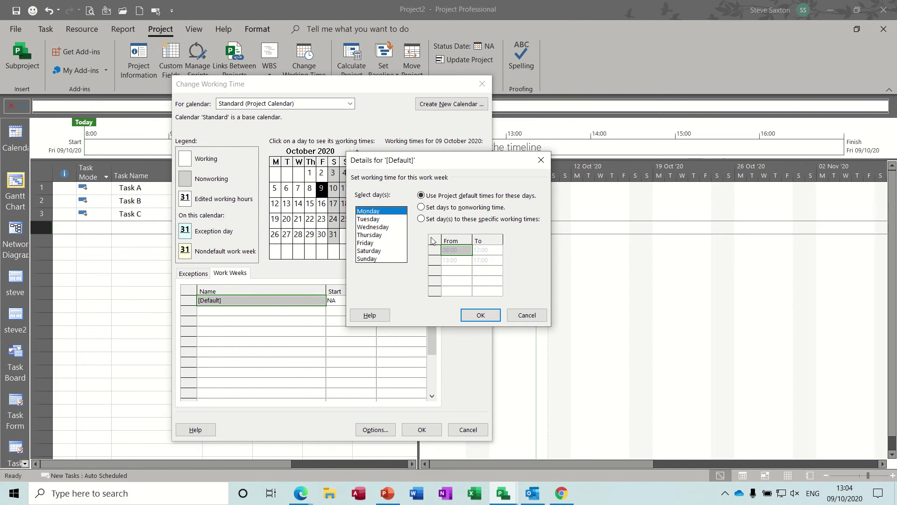
left_click_drag(372, 213, 379, 250)
left_click(379, 251)
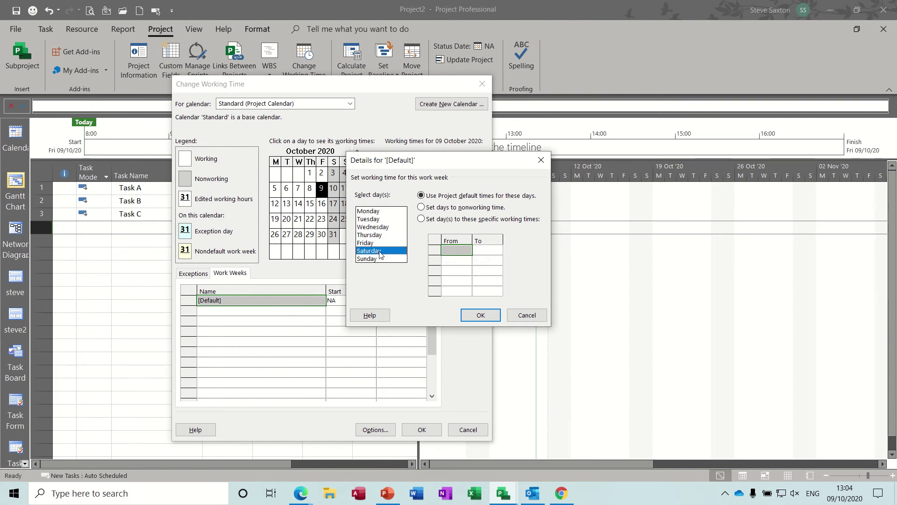
left_click(368, 258)
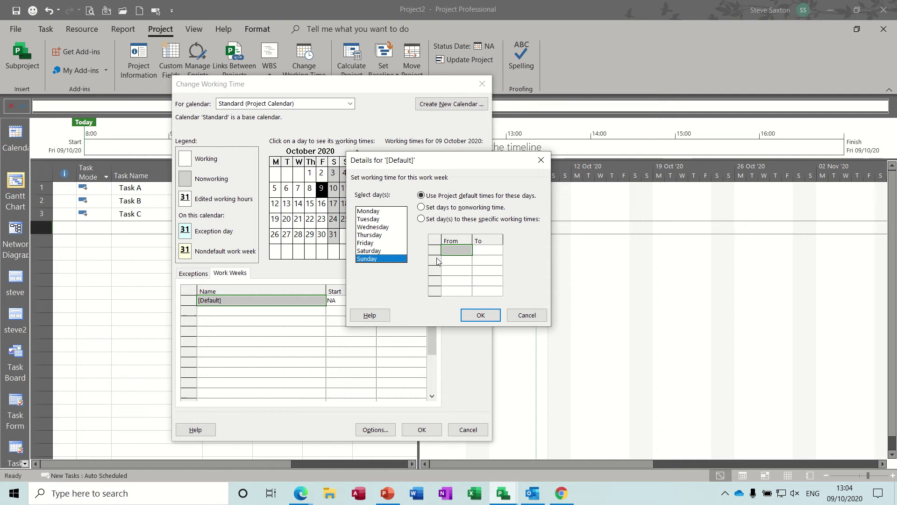
left_click(380, 212)
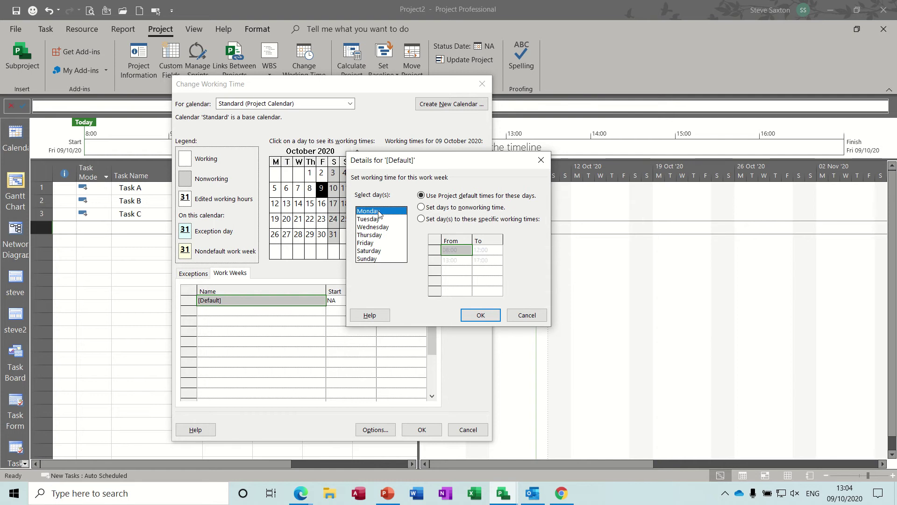
left_click(527, 315)
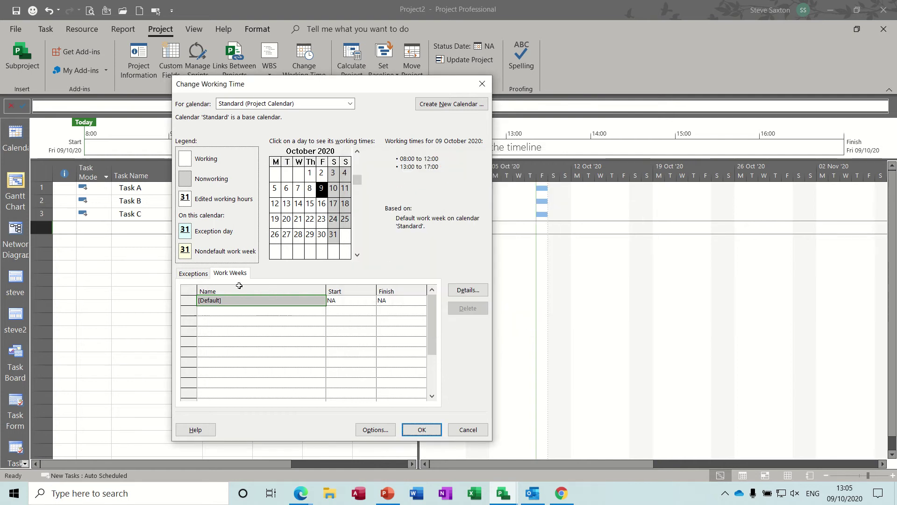
- Return to the Standard calendar's empty Exceptions list
left_click(192, 274)
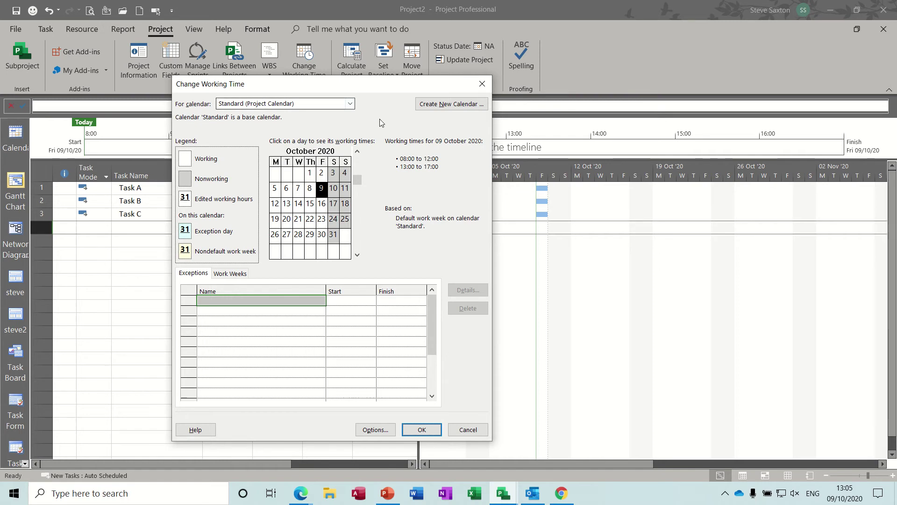
left_click(194, 276)
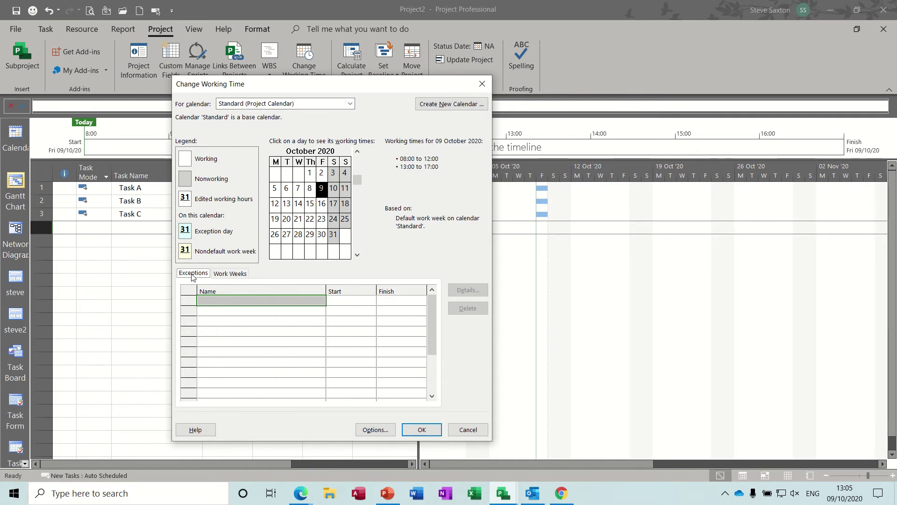
left_click(229, 276)
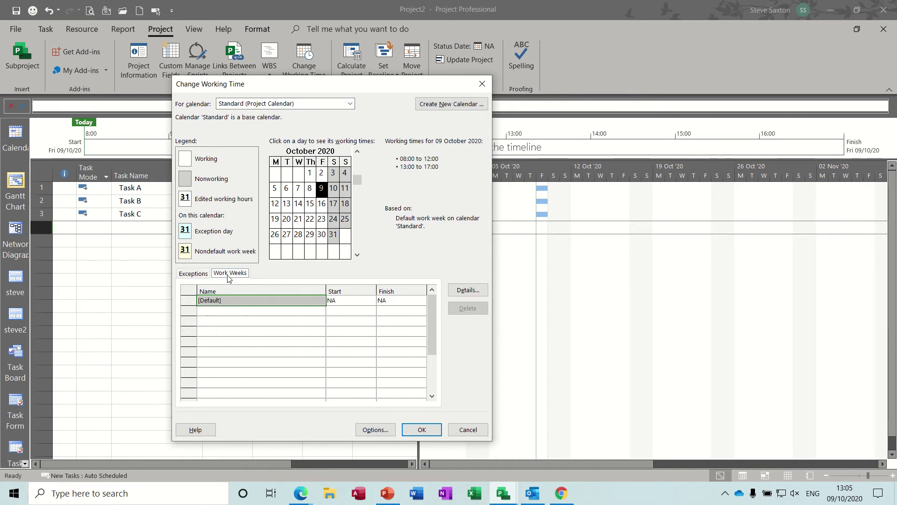
left_click(194, 274)
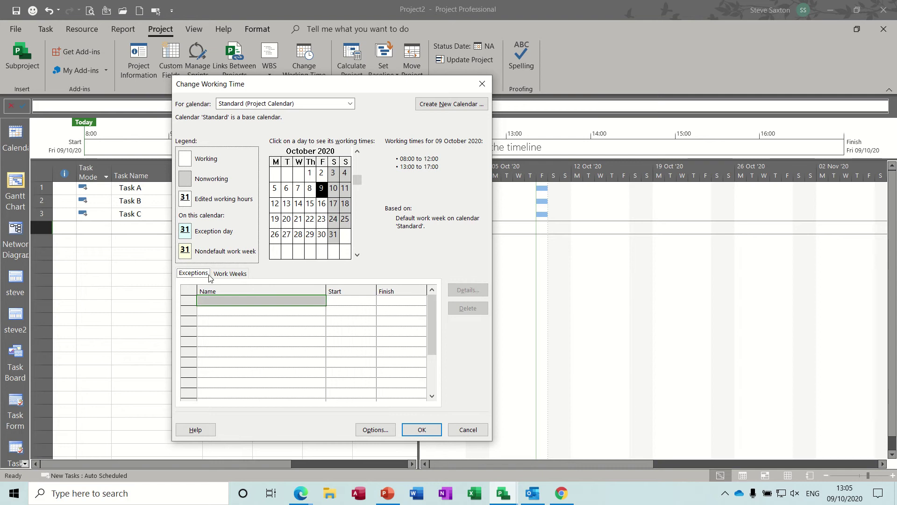
- Add an exception named Xmas from 23/12/2020 to 28/12/2020
left_click(224, 301)
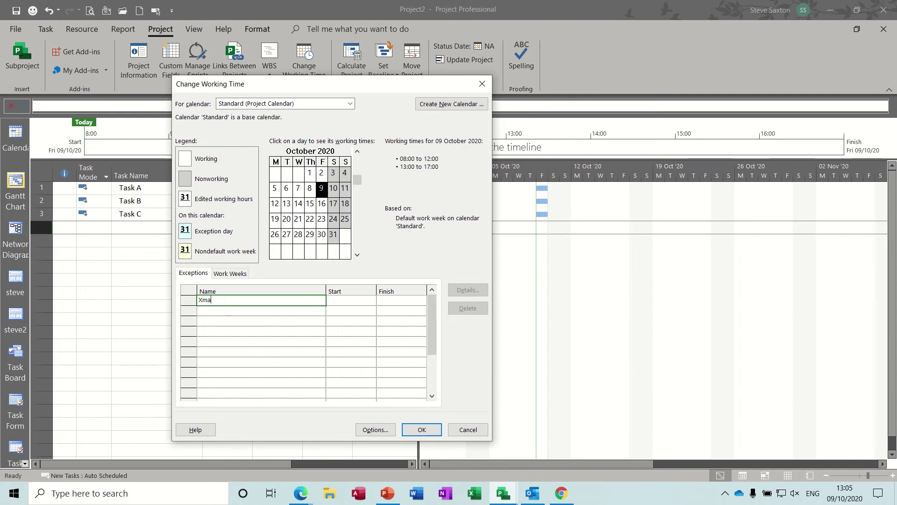
type("Xmas")
left_click(349, 299)
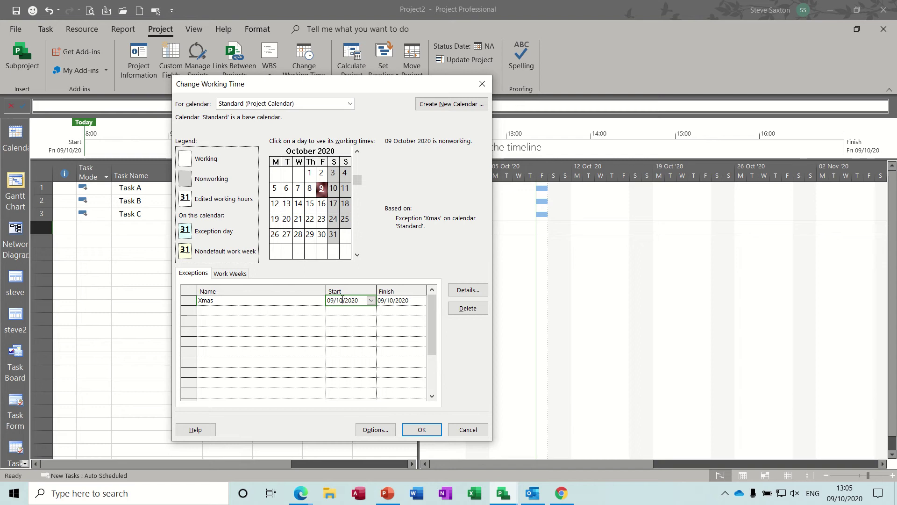
left_click(372, 302)
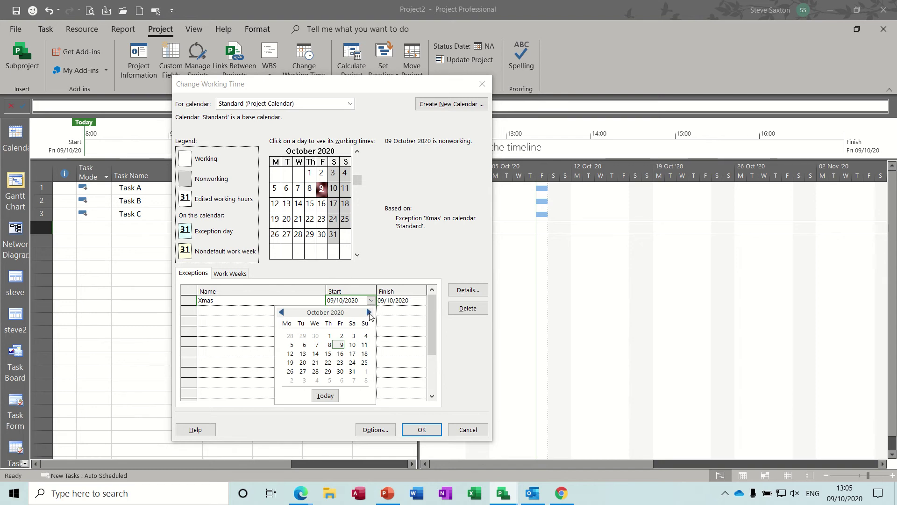
left_click(369, 312)
left_click(369, 313)
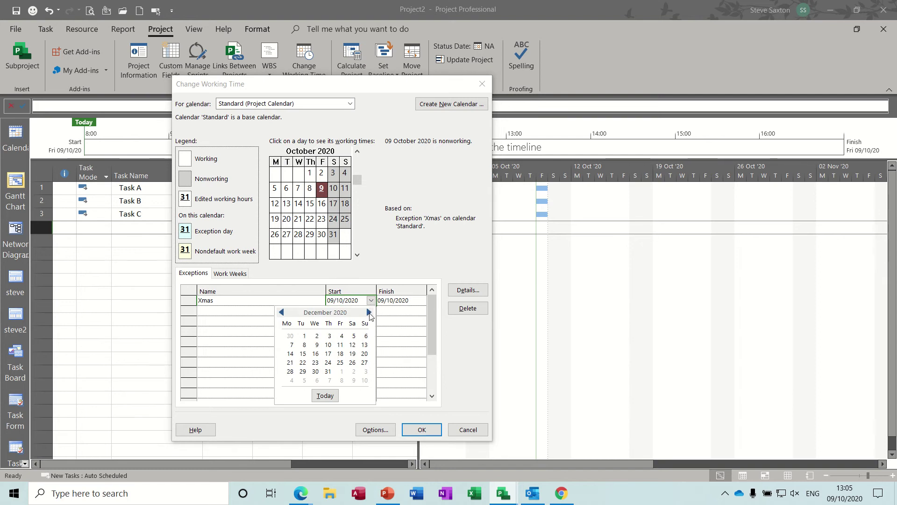
left_click(315, 362)
left_click(403, 301)
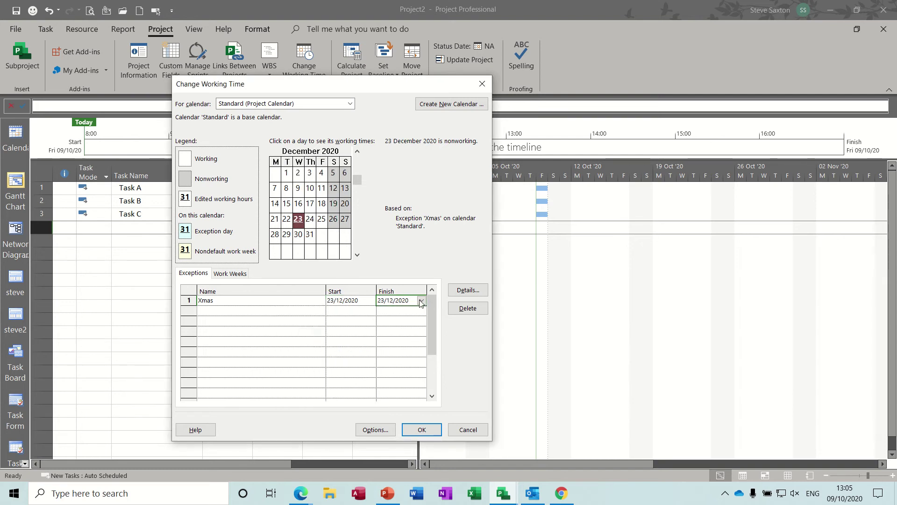
left_click(421, 301)
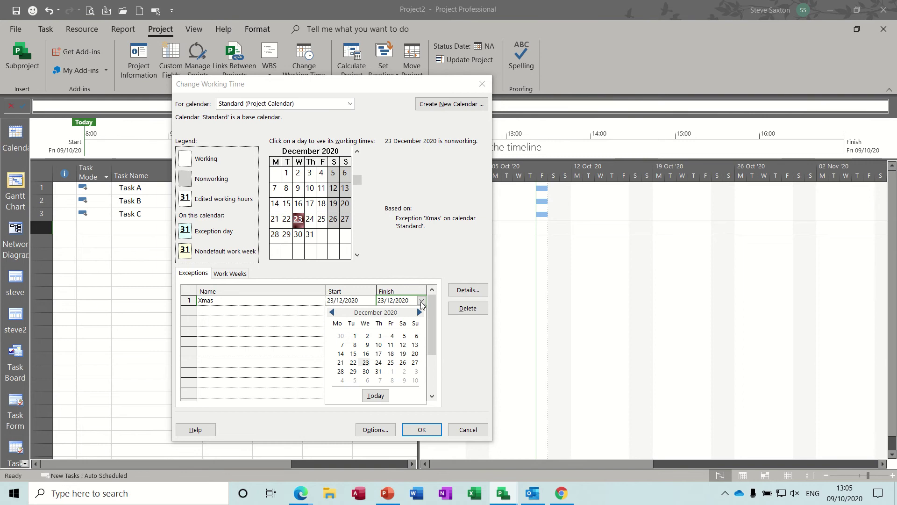
left_click(341, 372)
left_click(278, 311)
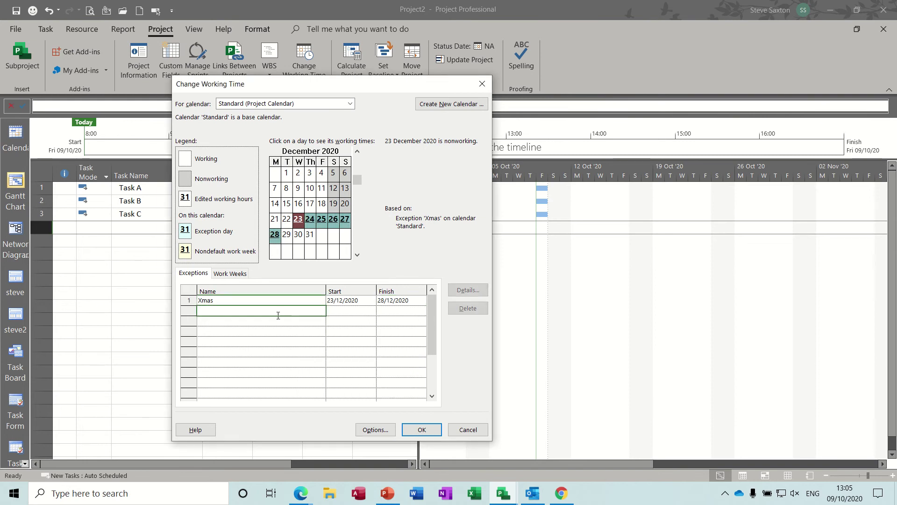
- Verify 23 and 24 December are nonworking while 22 December keeps working hours
left_click(309, 219)
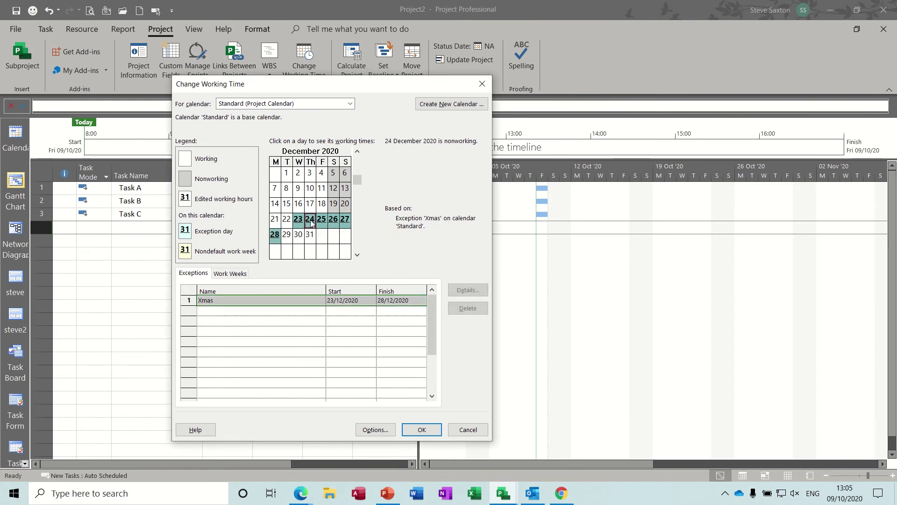
left_click(287, 220)
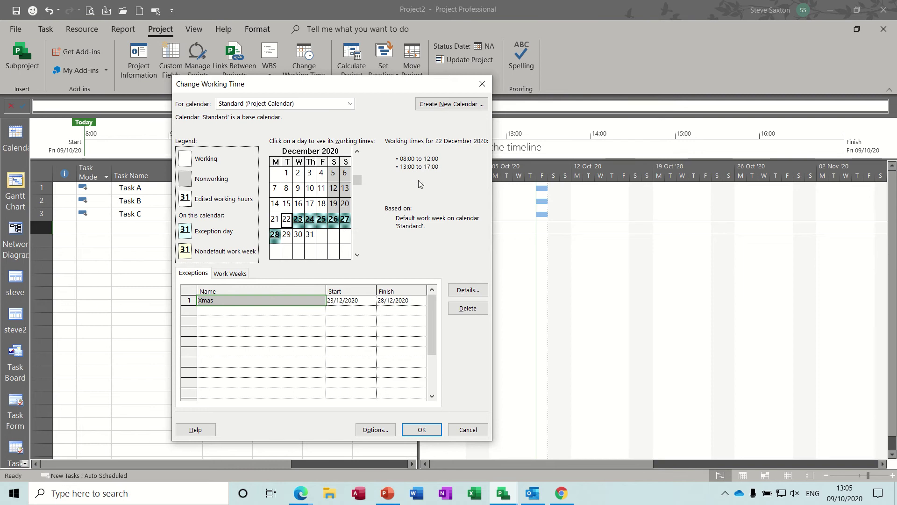
left_click(299, 220)
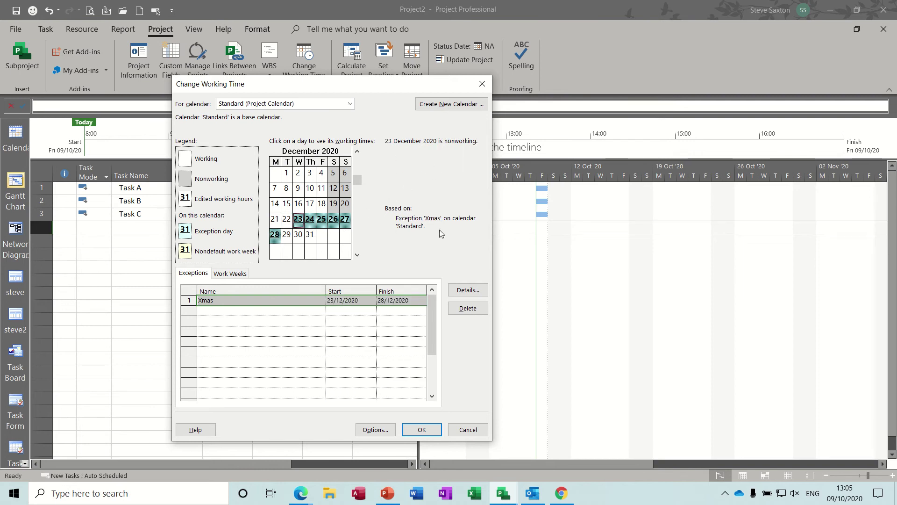
- Review the [Default] work week's daily hours without changing them
left_click(239, 274)
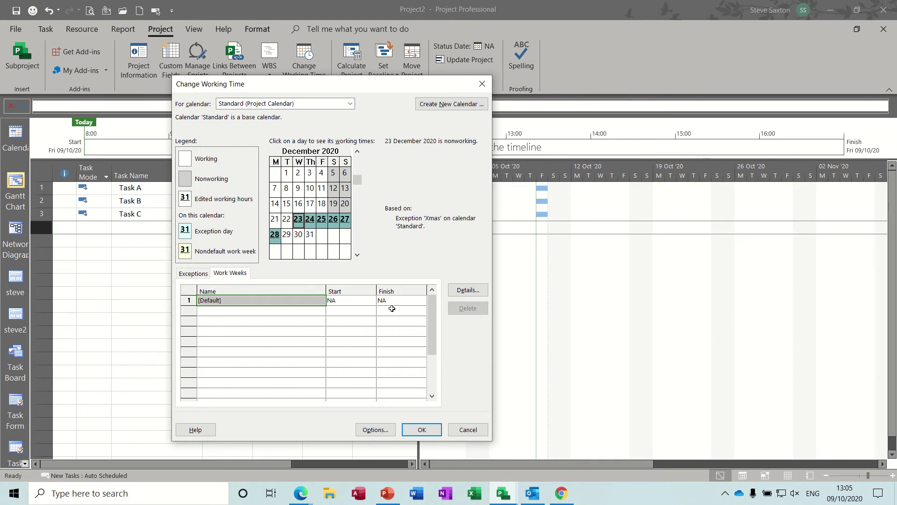
left_click(459, 292)
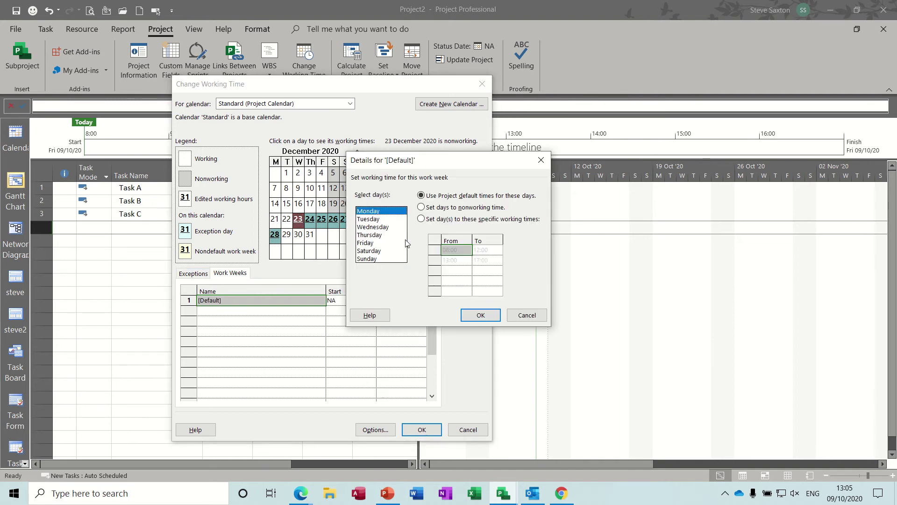
left_click(519, 312)
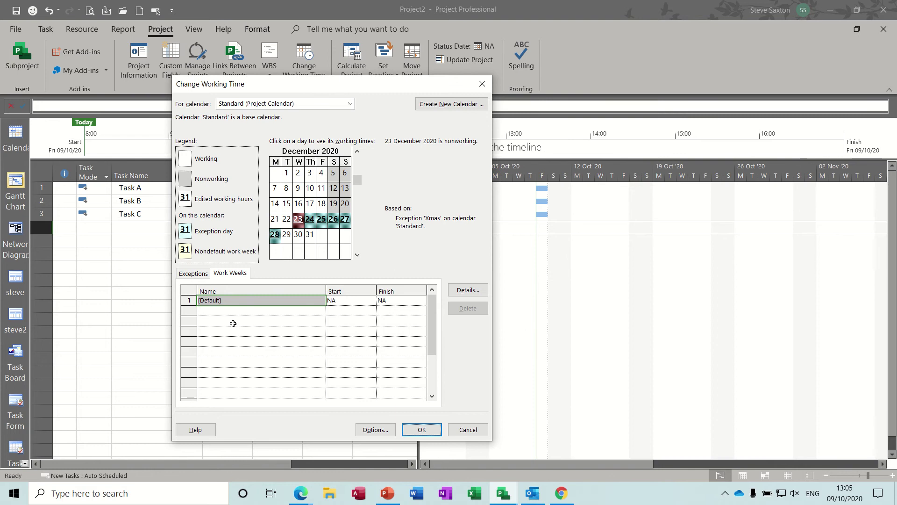
- Add a work week named Summer starting 01/06/2021
left_click(232, 311)
type("S")
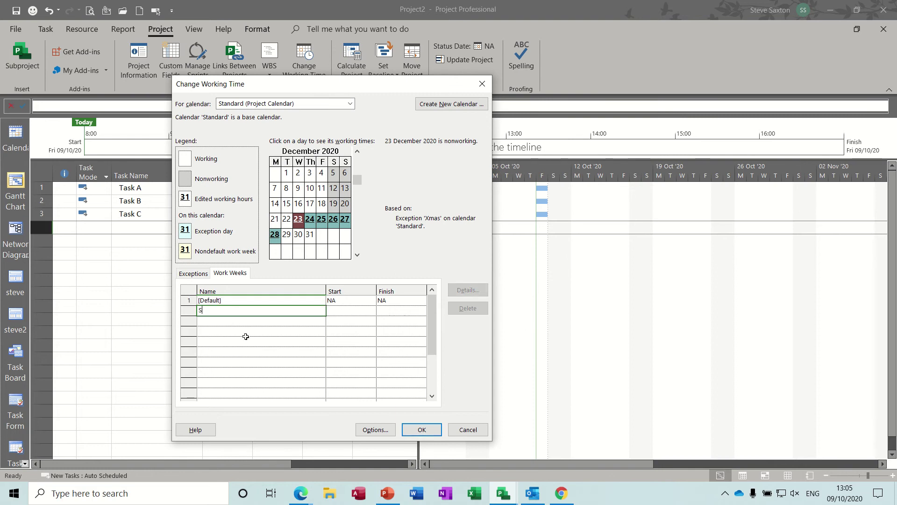
type("ummer")
left_click(365, 311)
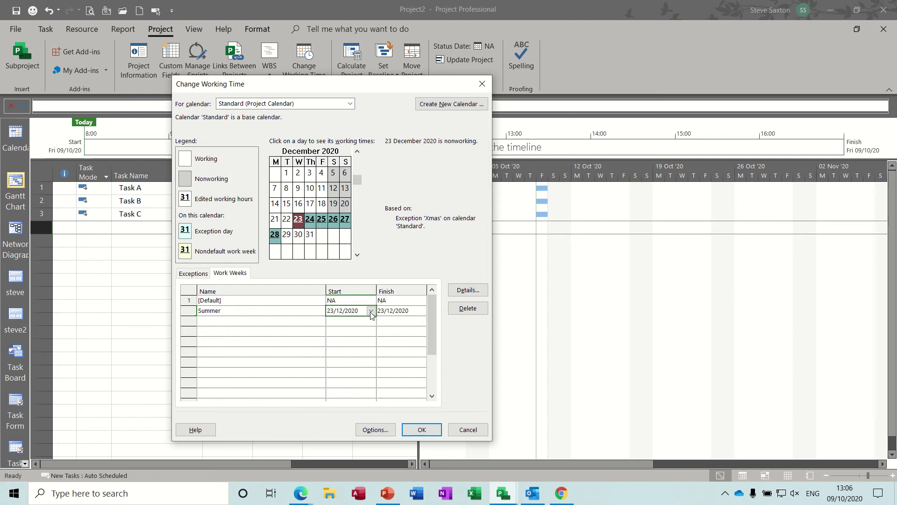
left_click(371, 310)
left_click(370, 323)
left_click(369, 322)
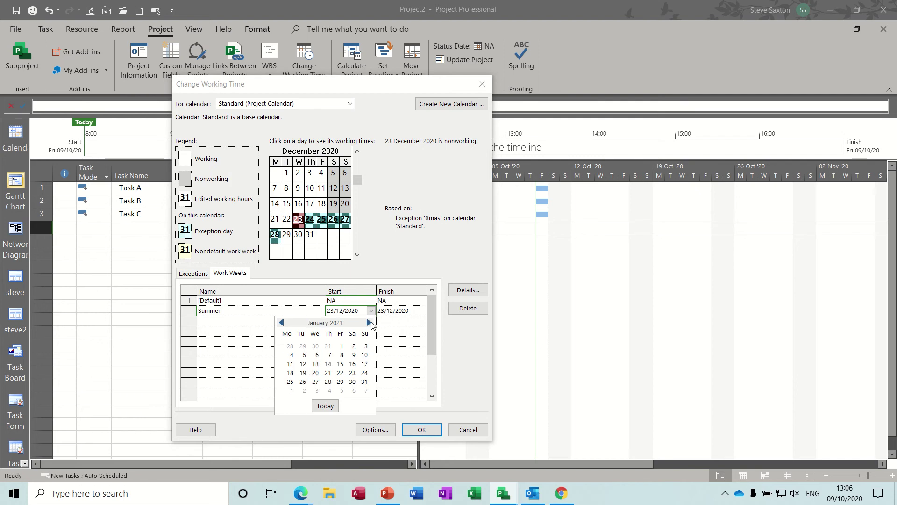
left_click(369, 322)
left_click(369, 322)
left_click(369, 322)
left_click(369, 322)
left_click(370, 322)
left_click(282, 323)
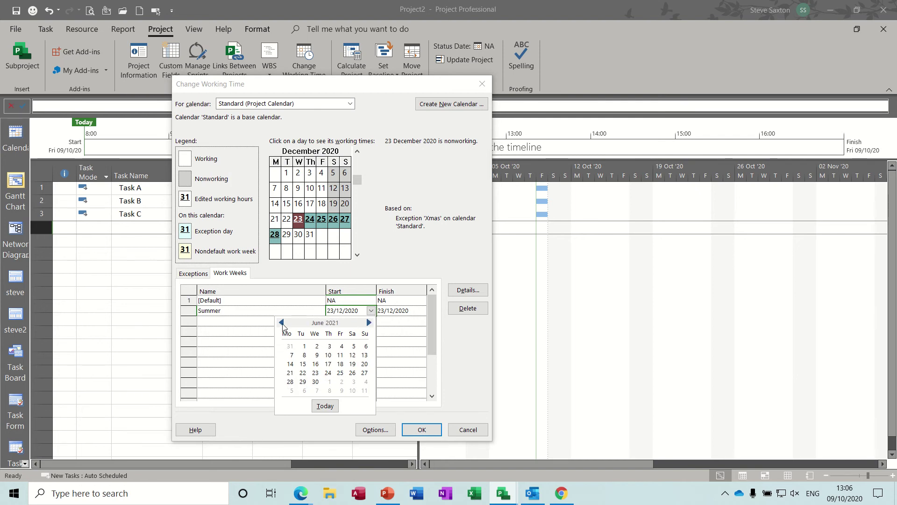
left_click(304, 346)
left_click(414, 311)
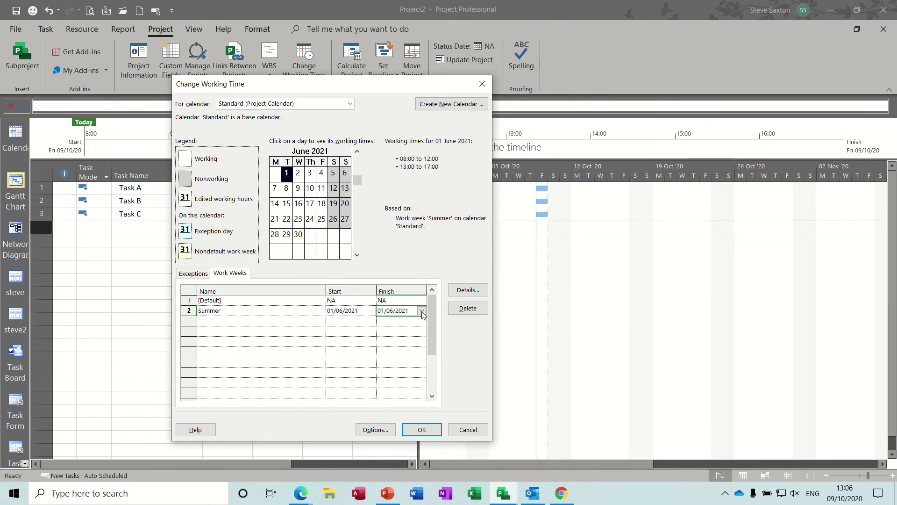
- Set the Summer work week to finish on 01/10/2021
left_click(422, 311)
left_click(419, 322)
left_click(419, 322)
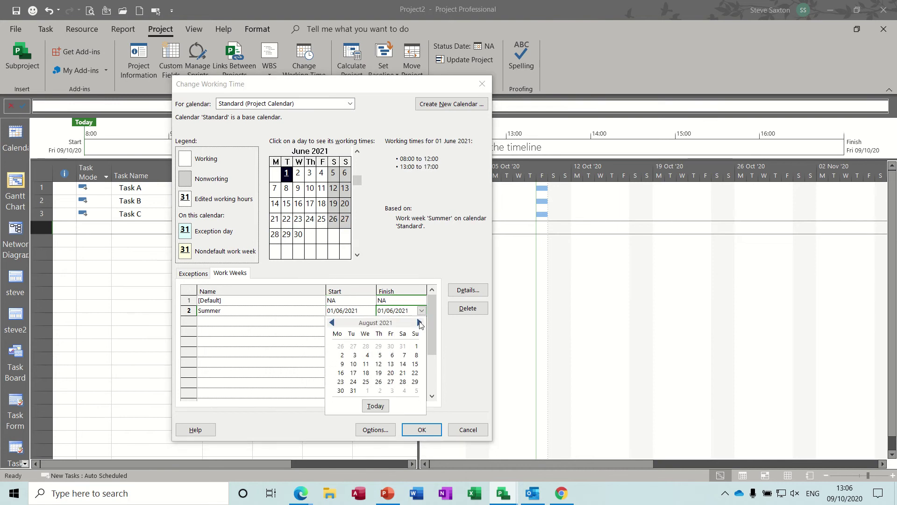
left_click(420, 323)
left_click(419, 322)
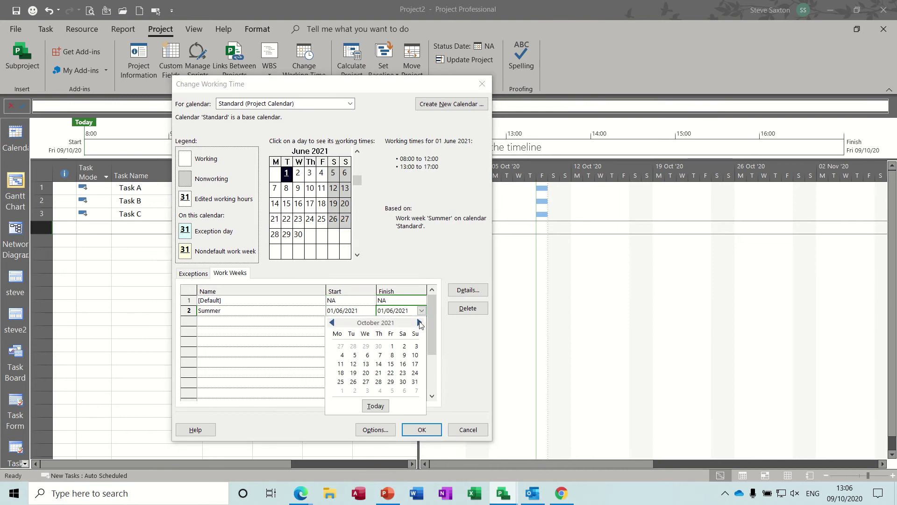
left_click(391, 345)
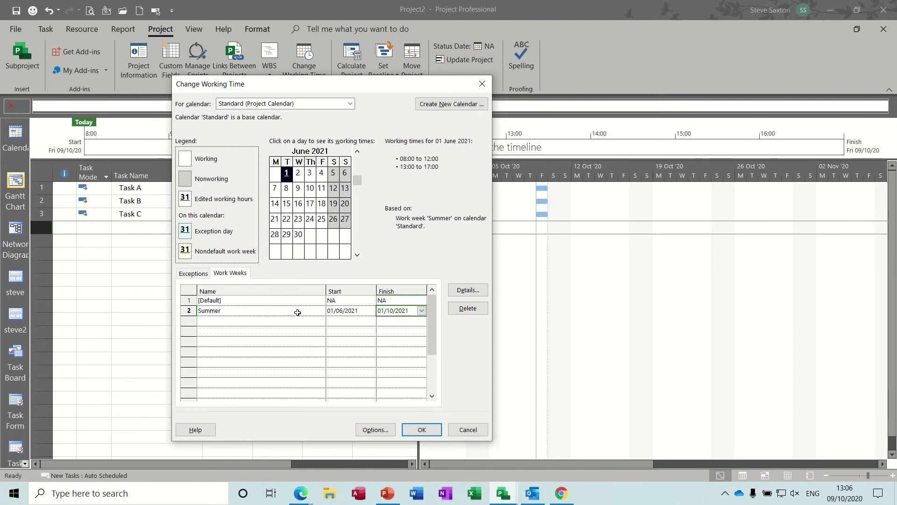
left_click(282, 312)
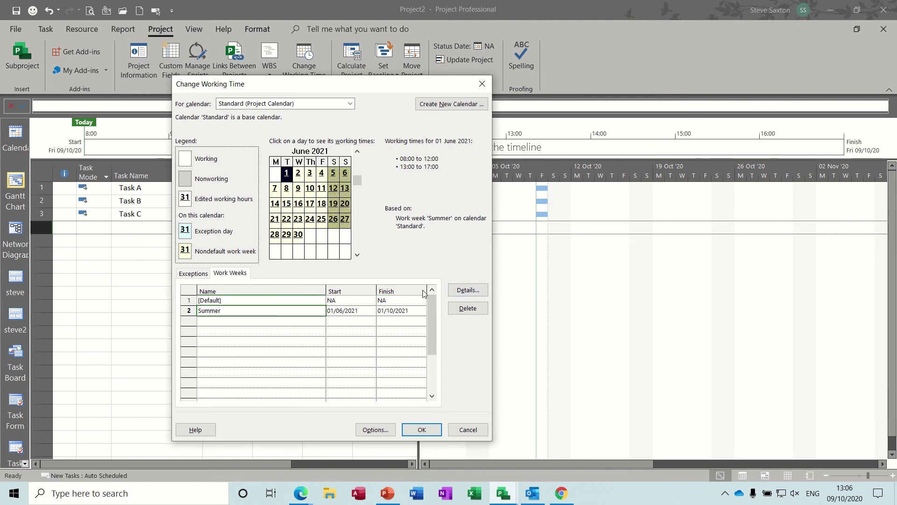
- For Summer's Monday–Friday, delete the 13:00–17:00 shift and change 08:00–12:00 to 06:00–14:00
left_click(461, 290)
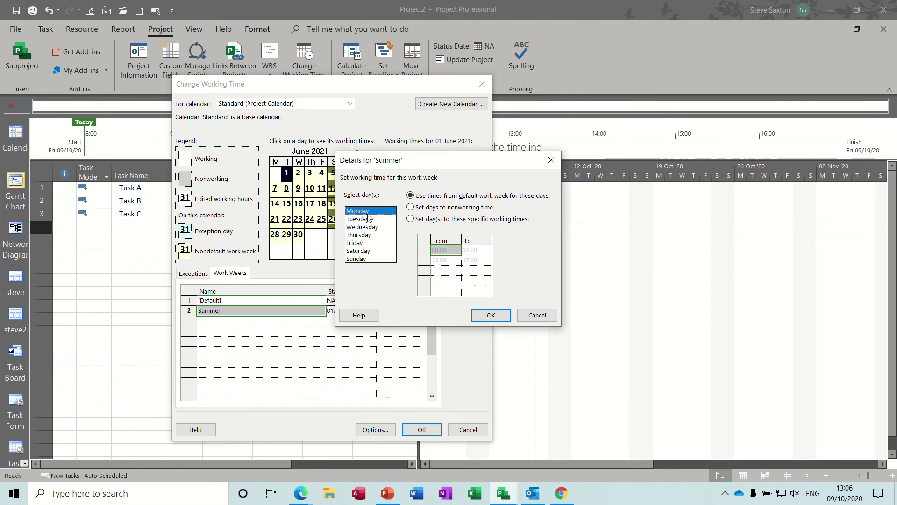
left_click_drag(367, 212, 363, 246)
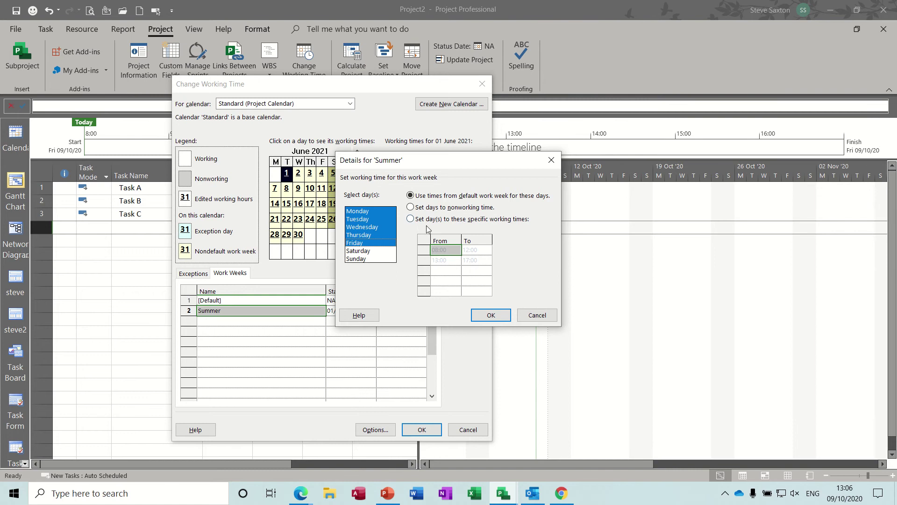
left_click(411, 219)
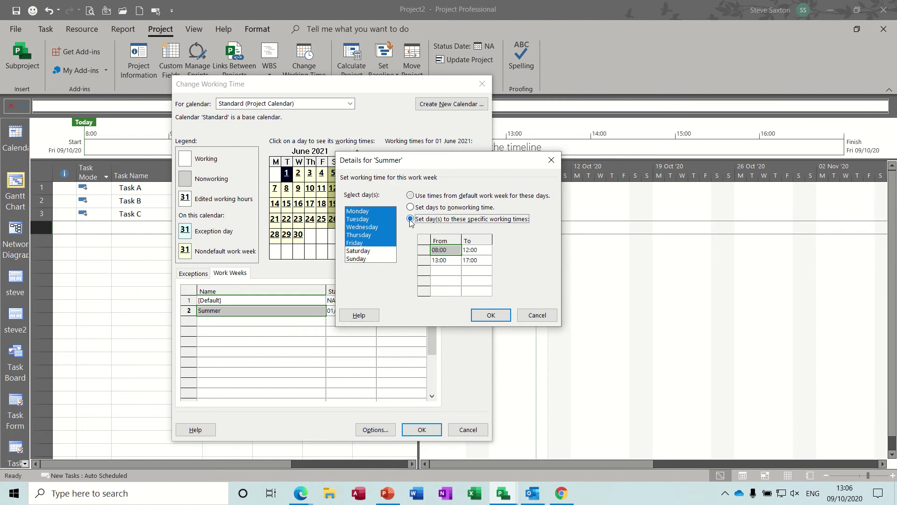
left_click(423, 261)
key("Delete")
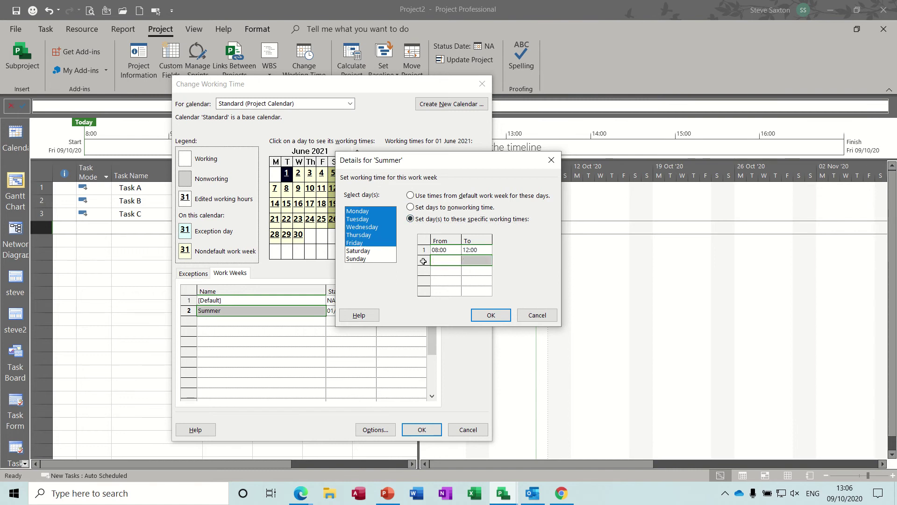
left_click(438, 251)
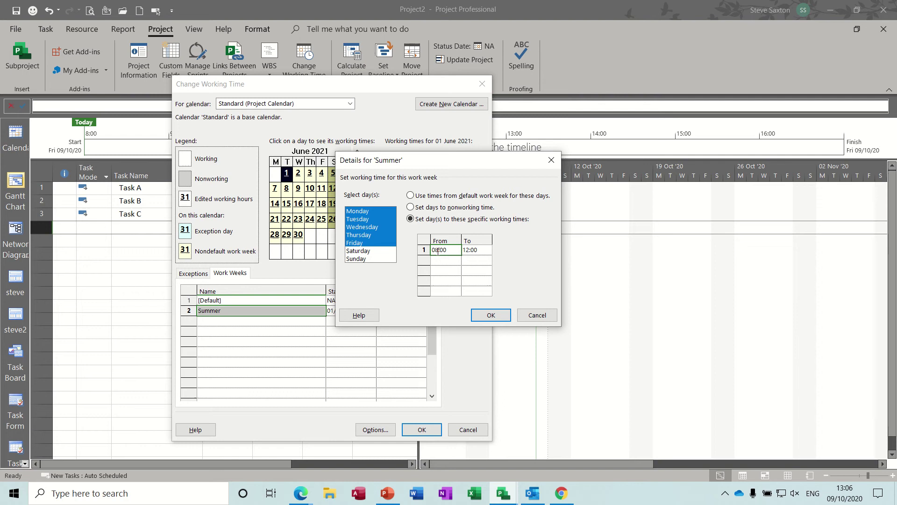
left_click(438, 251)
key("Delete")
left_click(470, 251)
key("BackSpace")
left_click(450, 260)
left_click(489, 315)
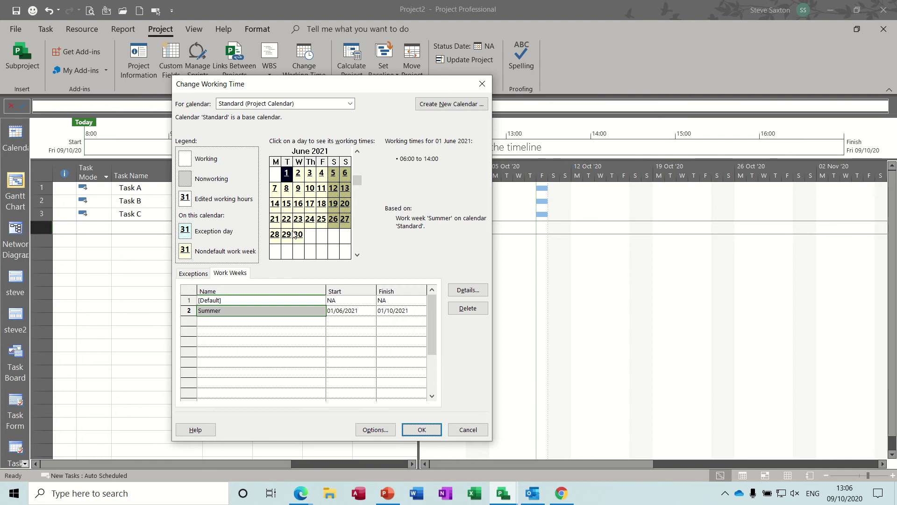
- Check the Xmas exception on the Exceptions list, then accept the Standard calendar changes
left_click(254, 302)
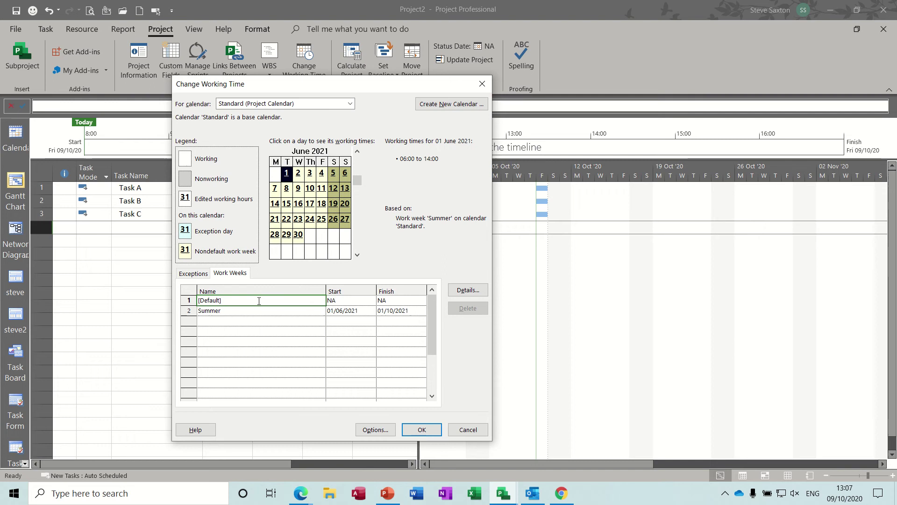
left_click(197, 274)
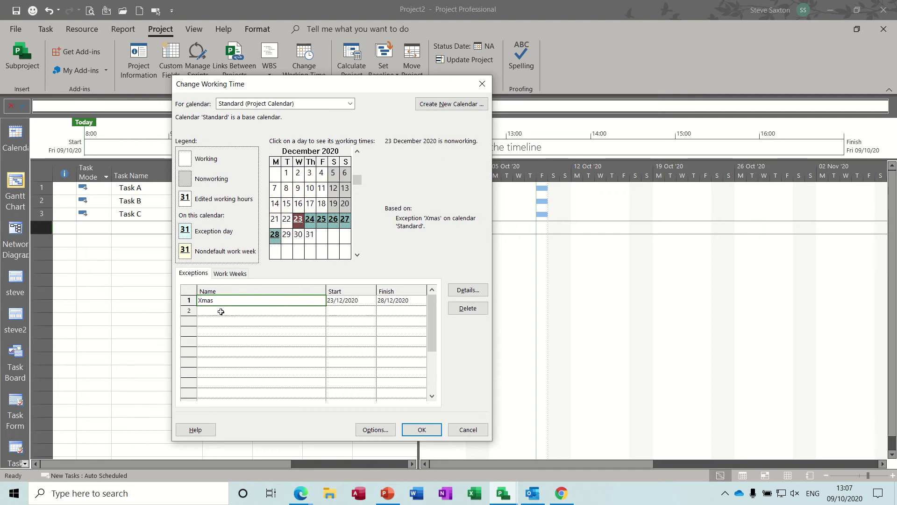
left_click_drag(220, 310, 235, 362)
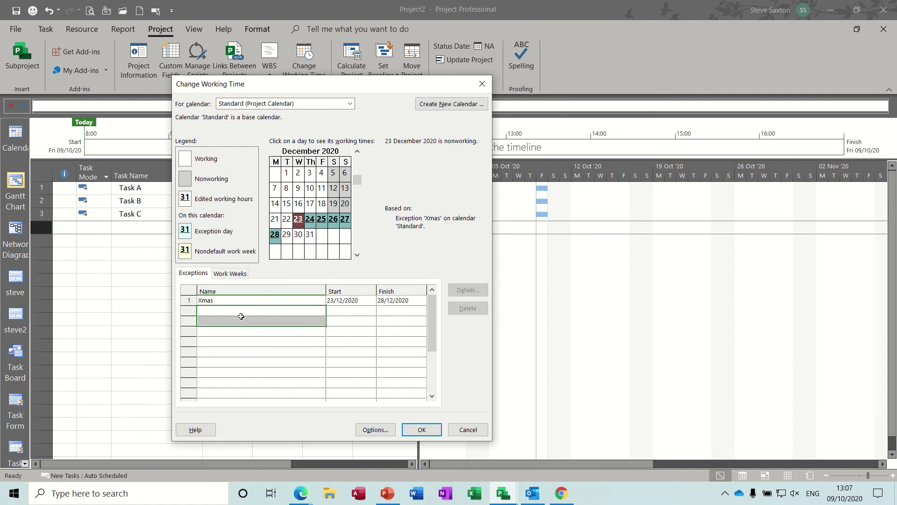
left_click(419, 429)
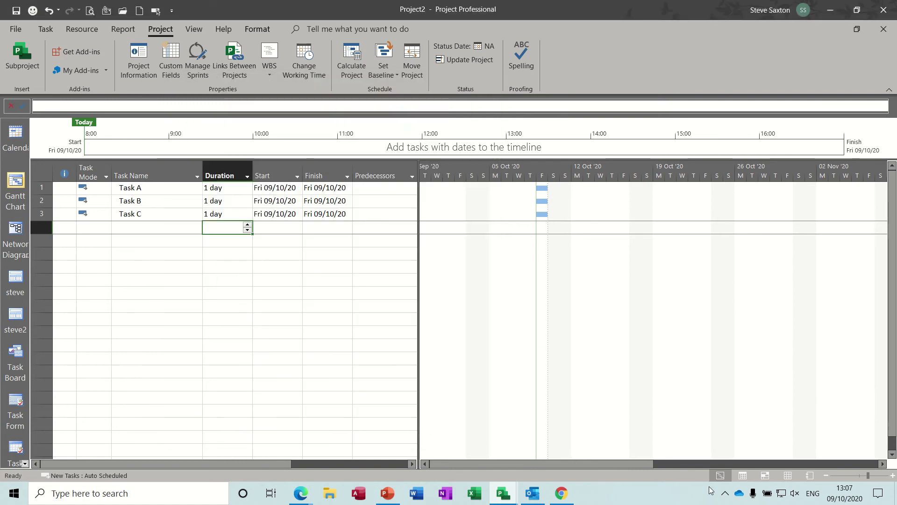
left_click(788, 475)
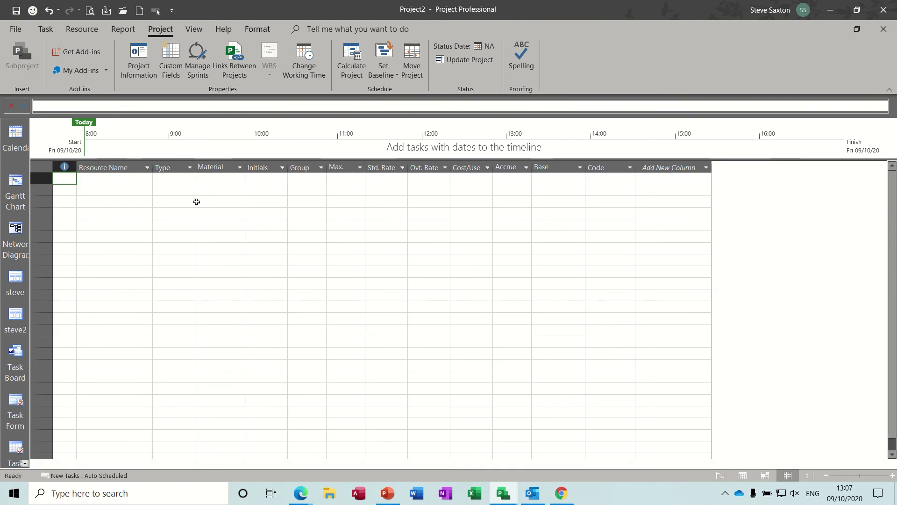
left_click(130, 179)
type("B")
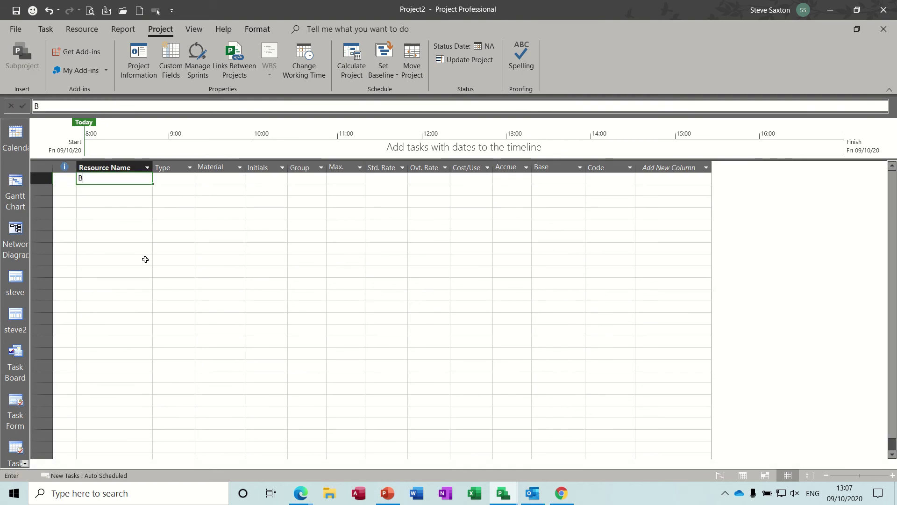
type("ob")
key("Return")
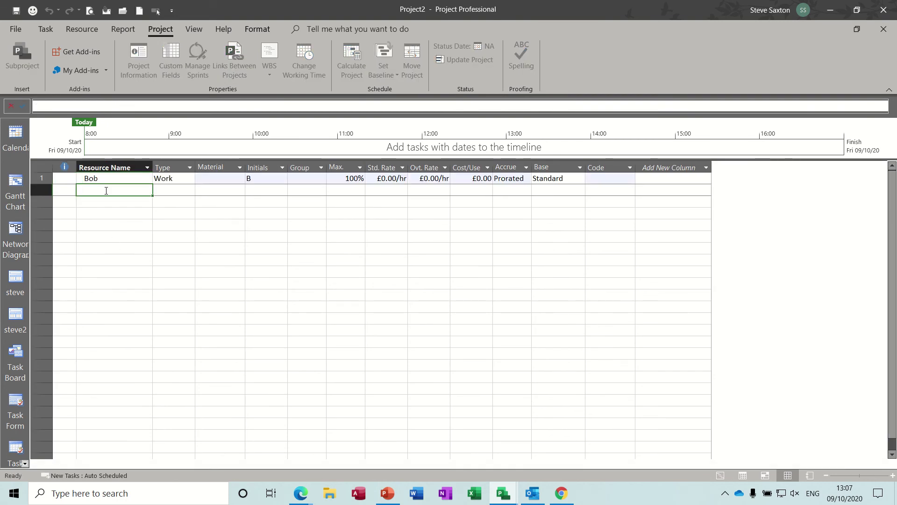
double_click(126, 179)
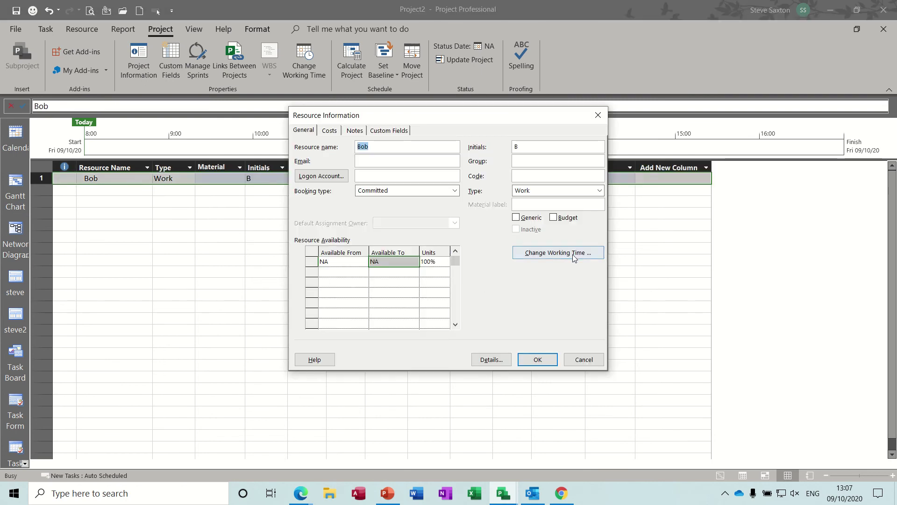
left_click(573, 254)
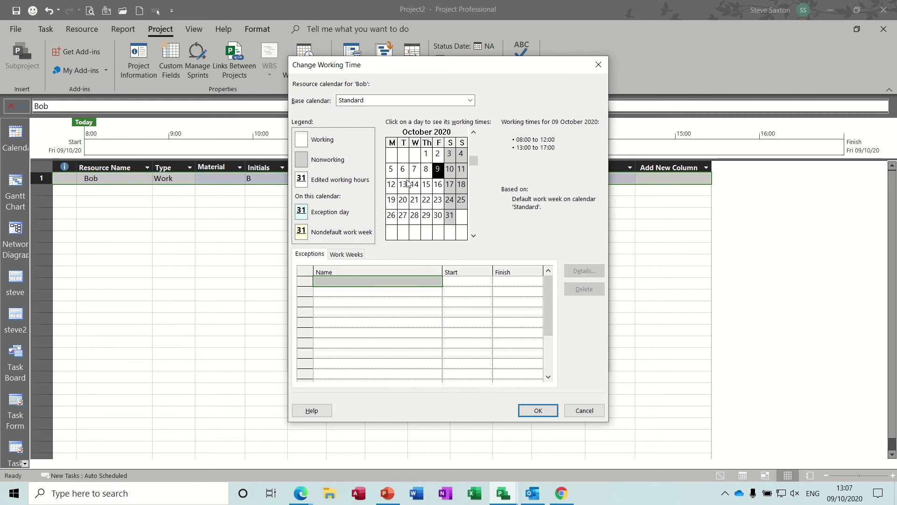
left_click(473, 236)
left_click(474, 236)
left_click(415, 201)
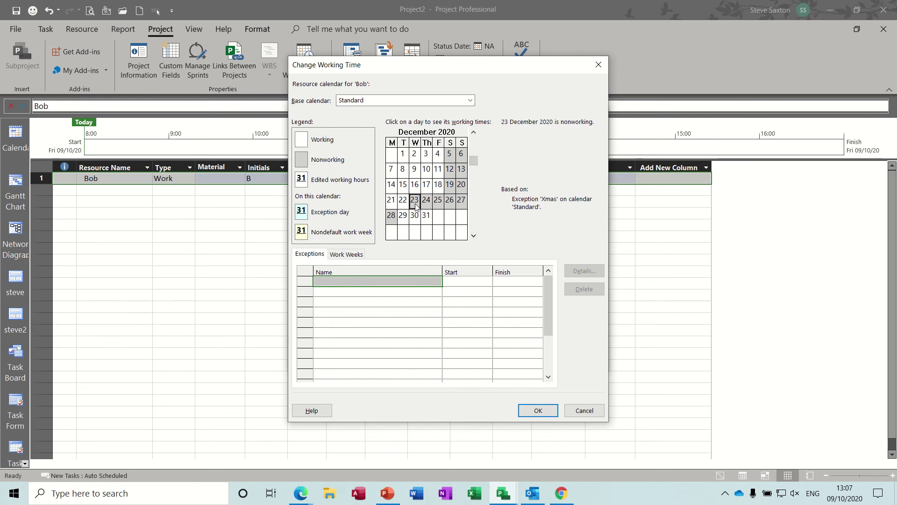
left_click(428, 205)
left_click(415, 202)
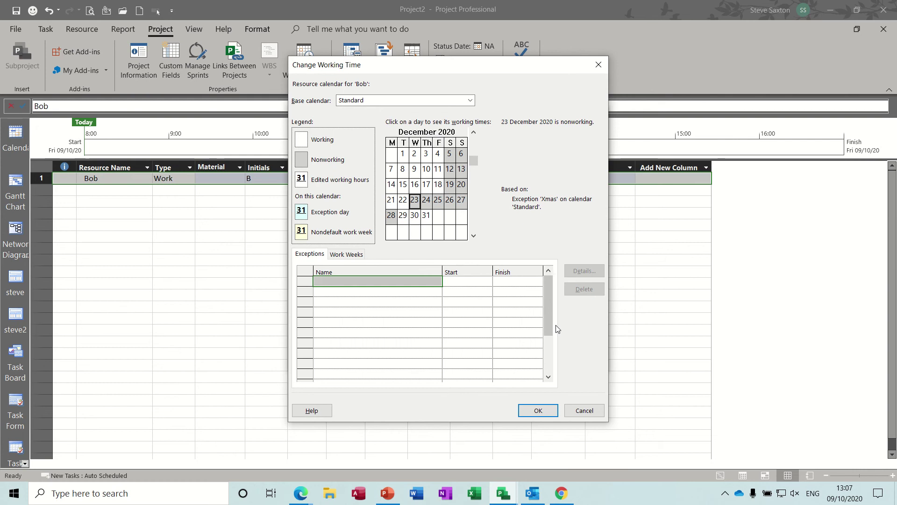
left_click(584, 411)
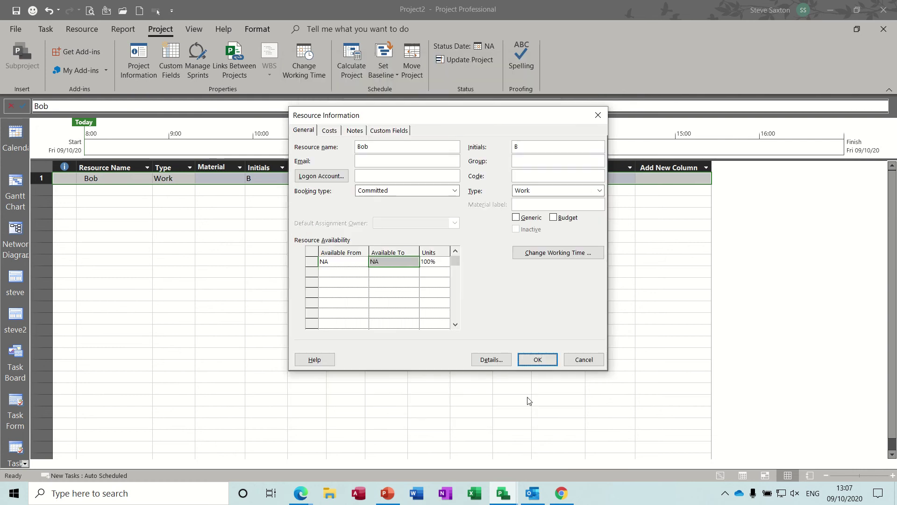
left_click(583, 361)
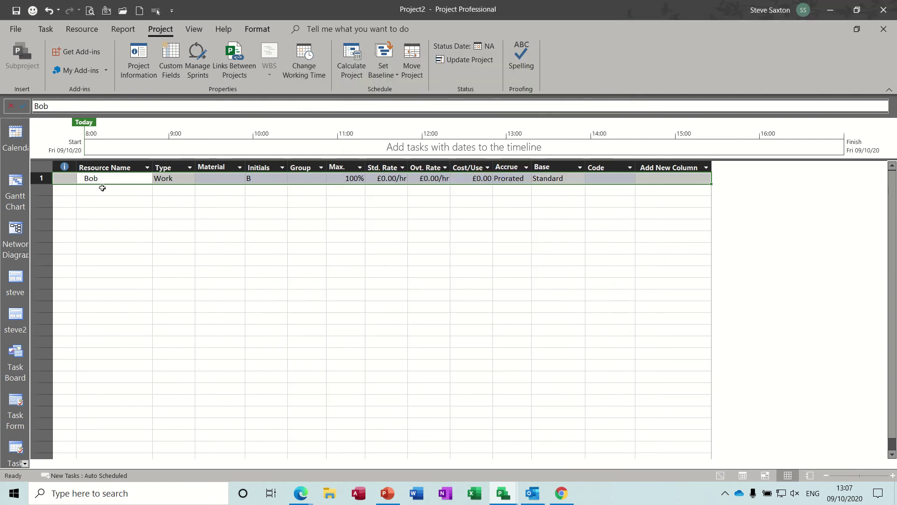
- Try moving Task C's start to 23 December 2020, then cancel the nonworking-day warning
left_click(20, 187)
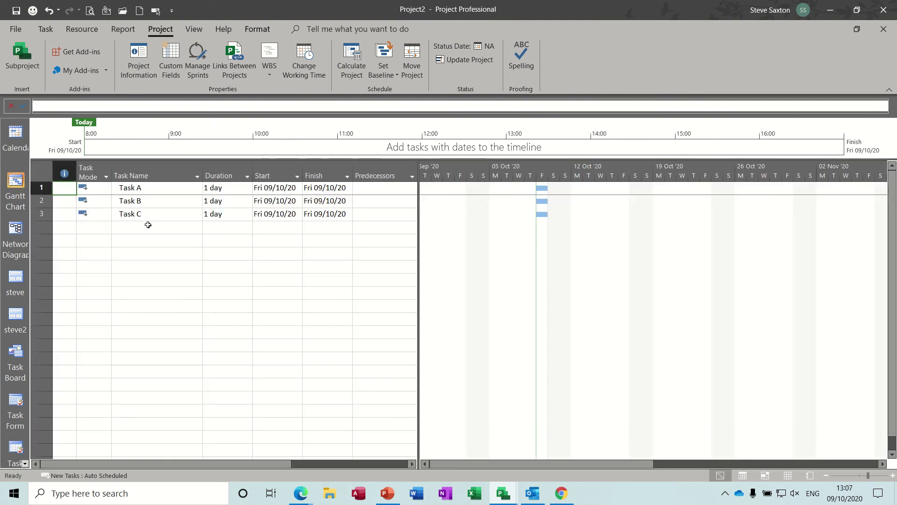
left_click(148, 226)
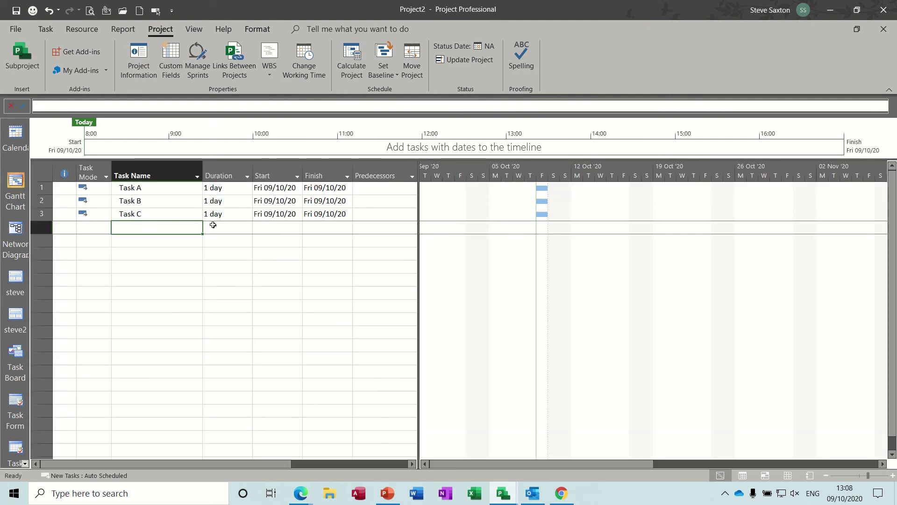
left_click(275, 215)
left_click(298, 215)
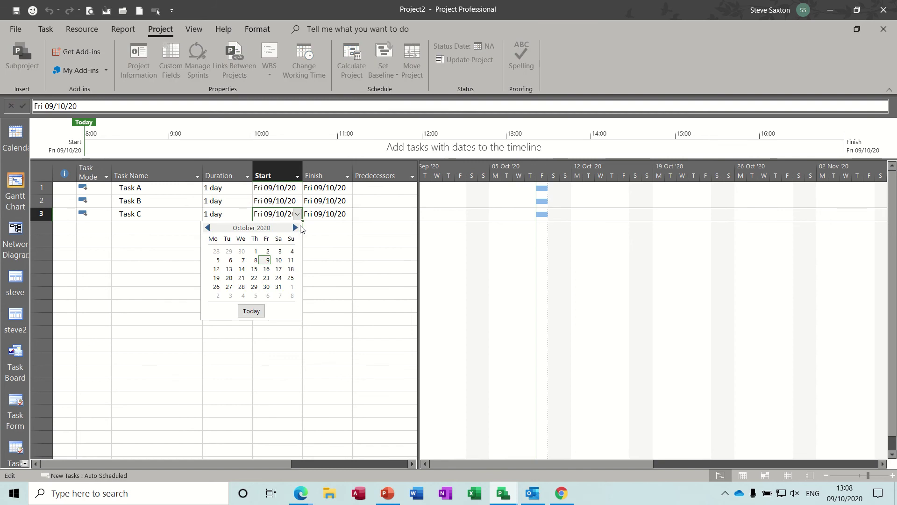
left_click(296, 228)
left_click(295, 228)
left_click(295, 228)
left_click(208, 228)
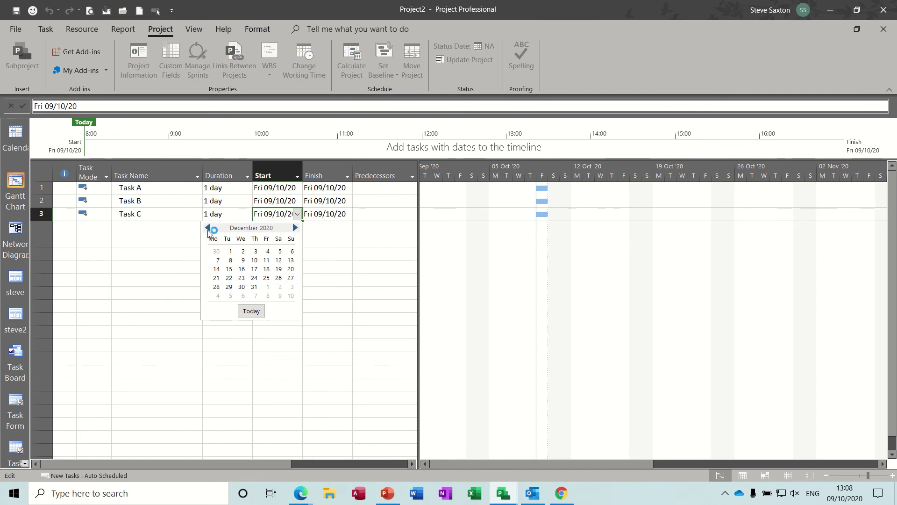
left_click(241, 278)
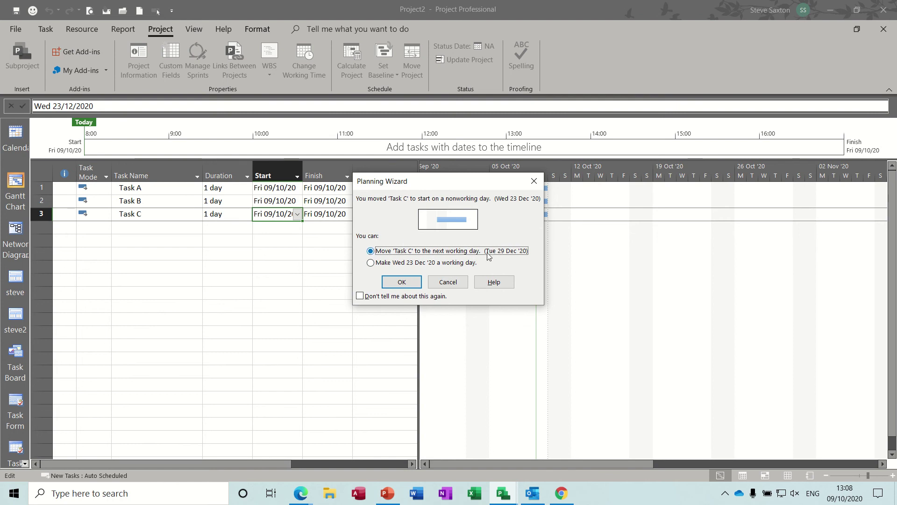
left_click(448, 282)
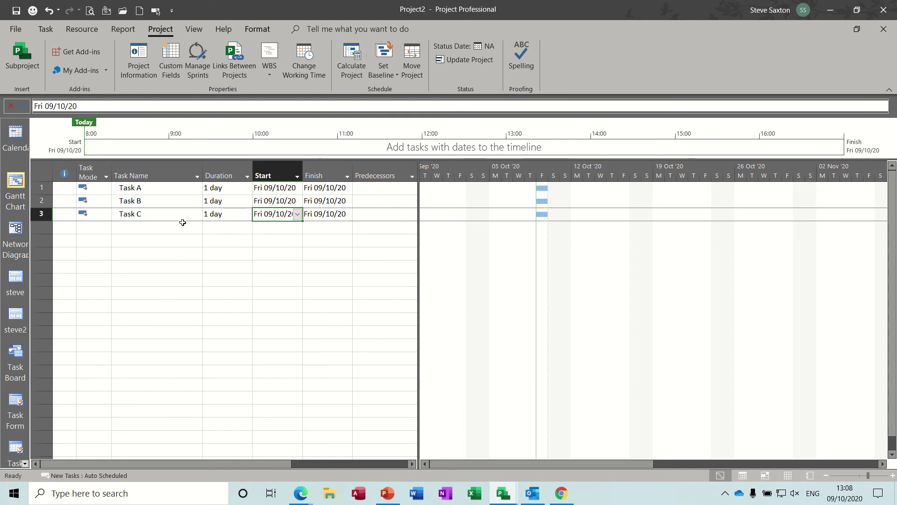
left_click(149, 216)
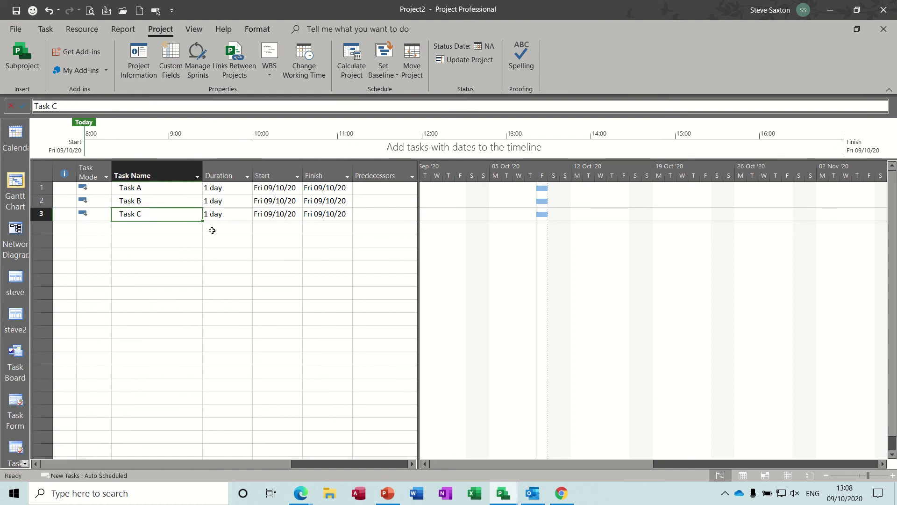
- Create a blank base calendar named Engineers, save it, and switch to the Resource Sheet
left_click(303, 54)
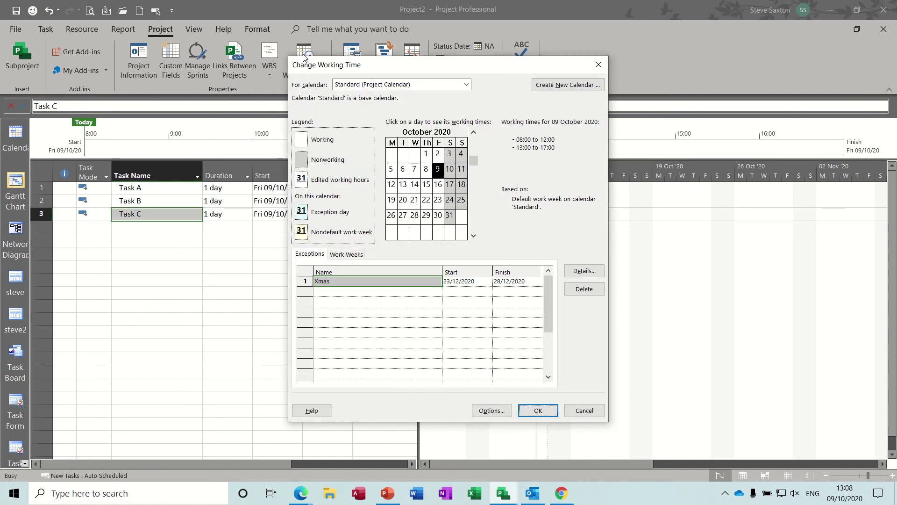
left_click_drag(367, 67, 307, 88)
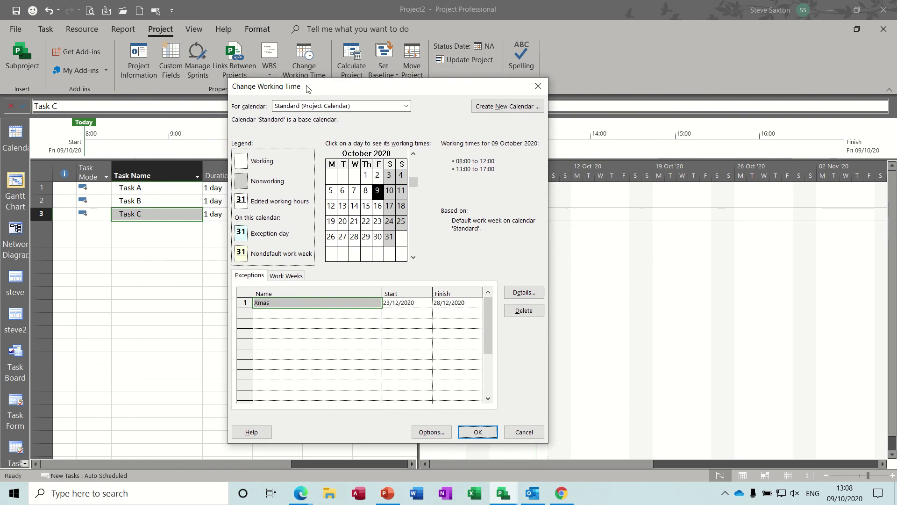
left_click(497, 107)
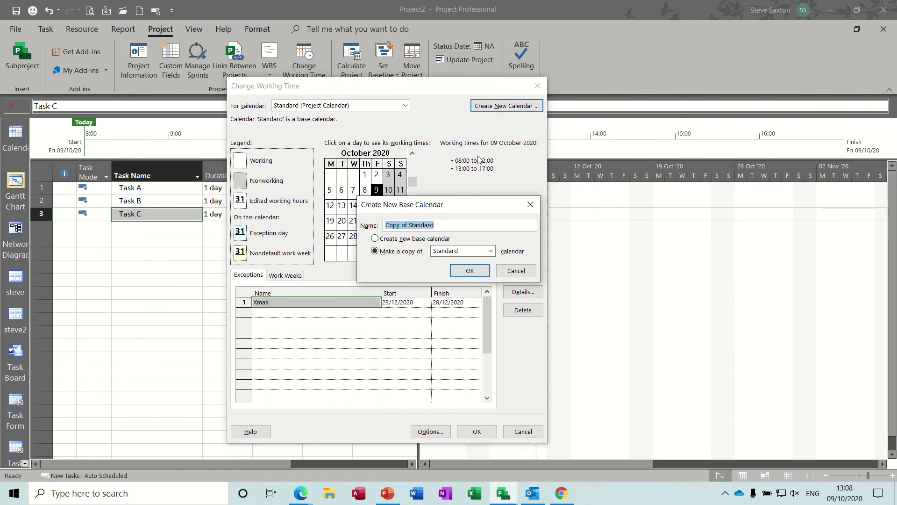
type("Engineers")
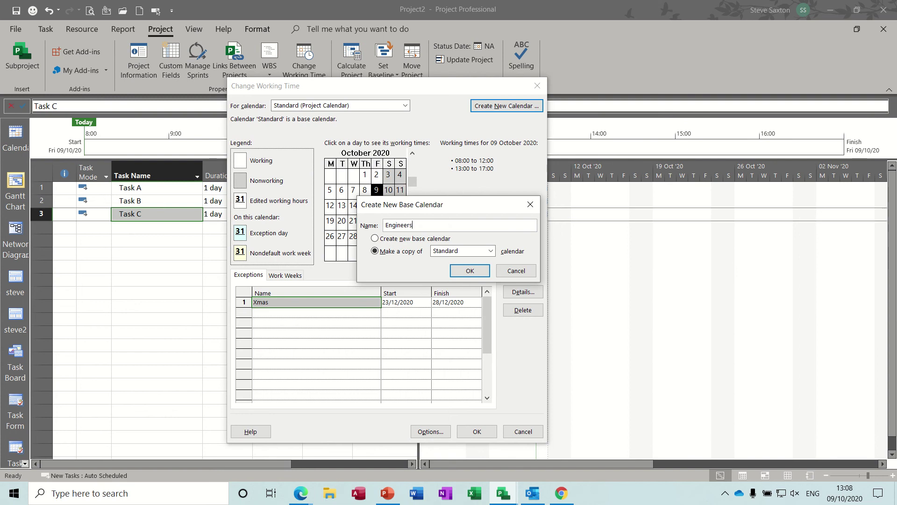
left_click(374, 238)
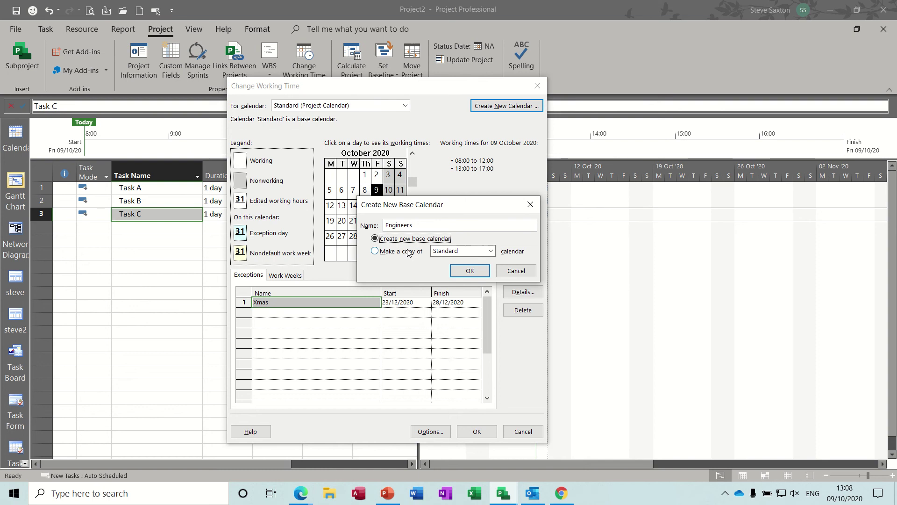
left_click(469, 272)
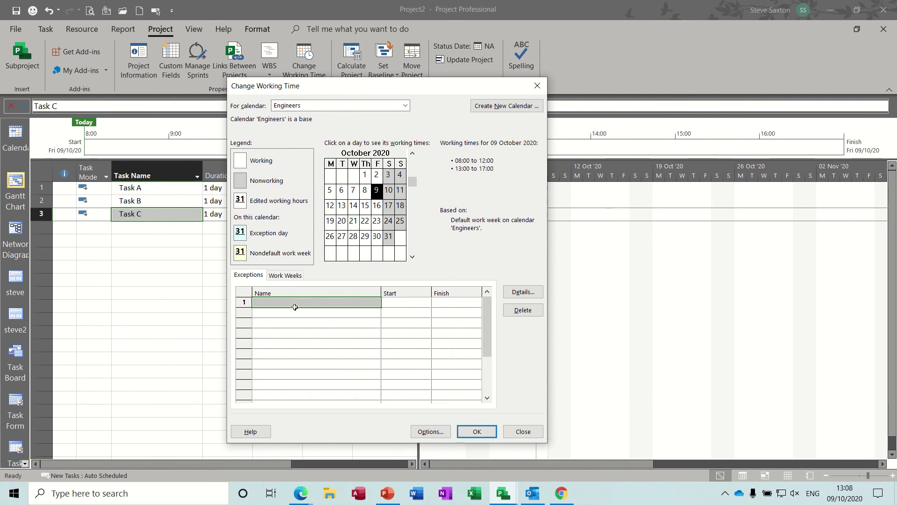
left_click(476, 432)
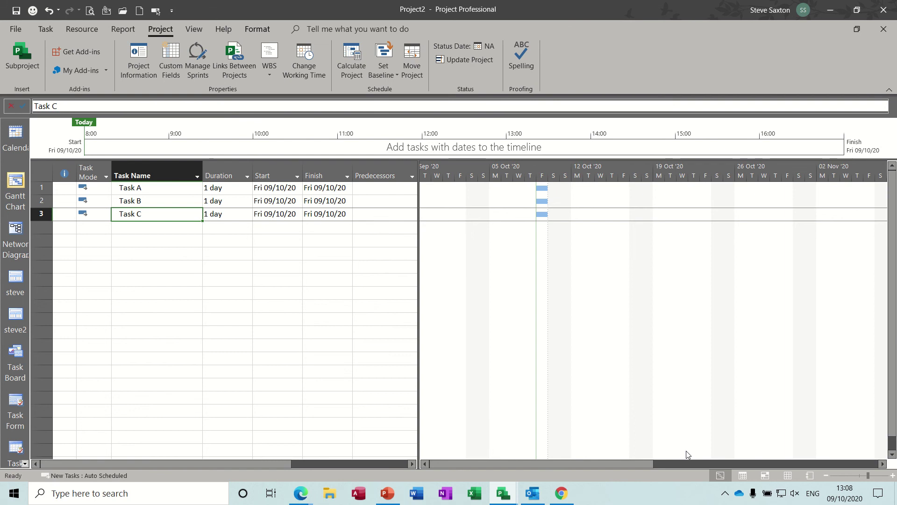
left_click(788, 476)
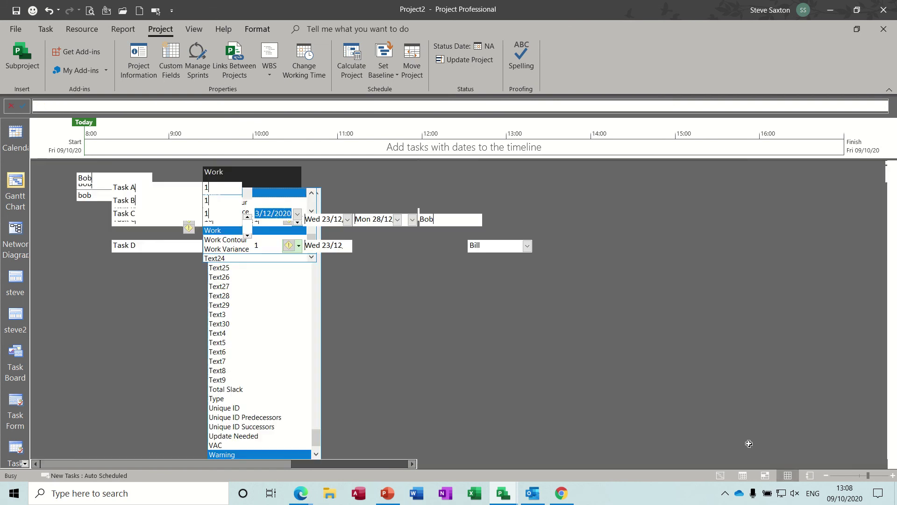
- Change Bob's base calendar from Standard to Engineers in his resource information
double_click(130, 177)
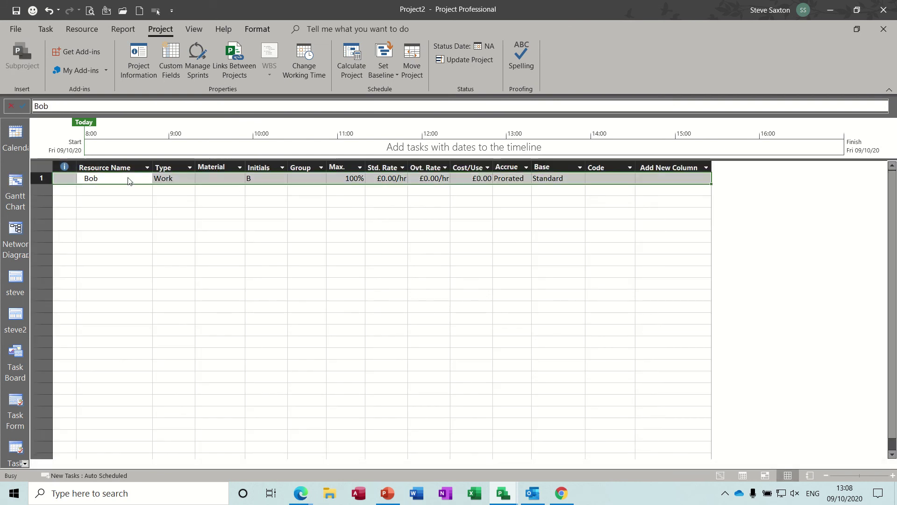
left_click(552, 254)
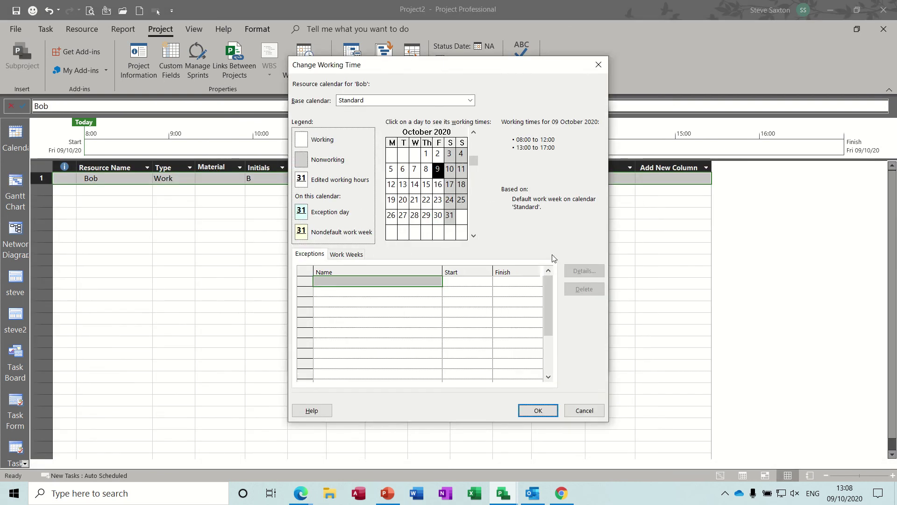
left_click(471, 101)
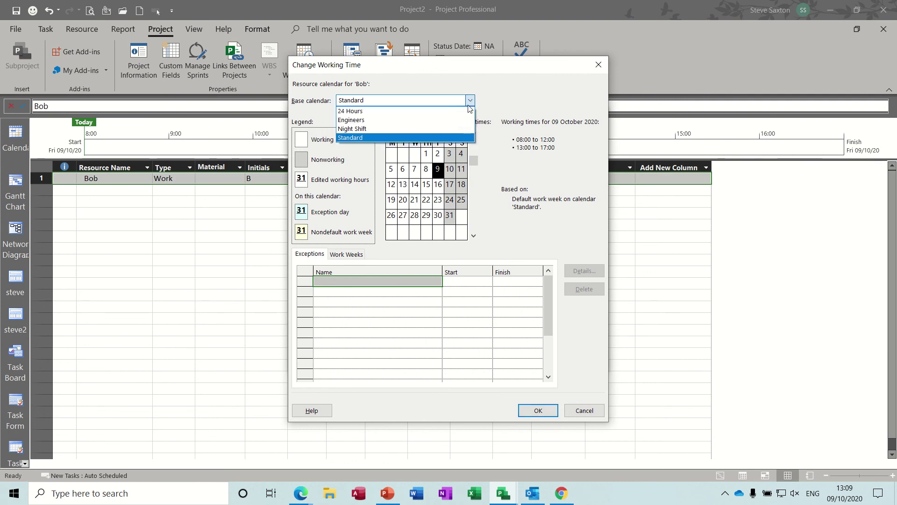
left_click(447, 121)
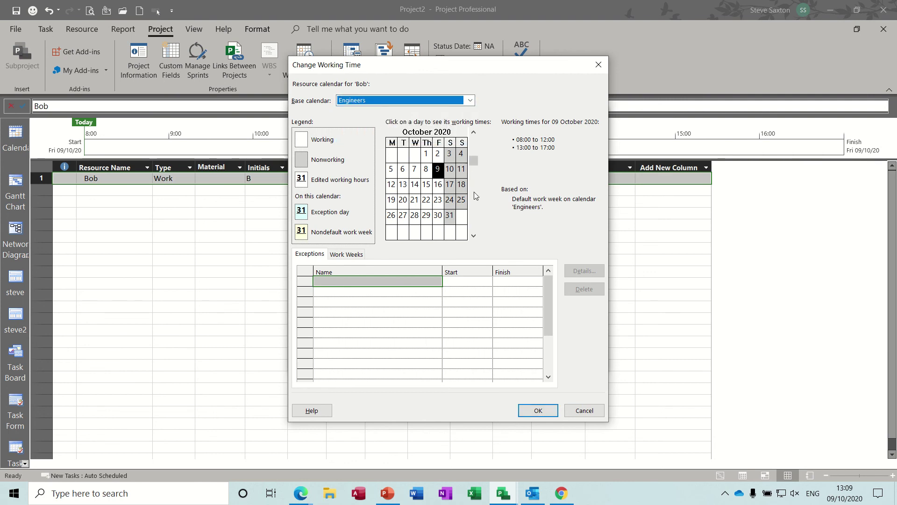
left_click(473, 235)
left_click(473, 235)
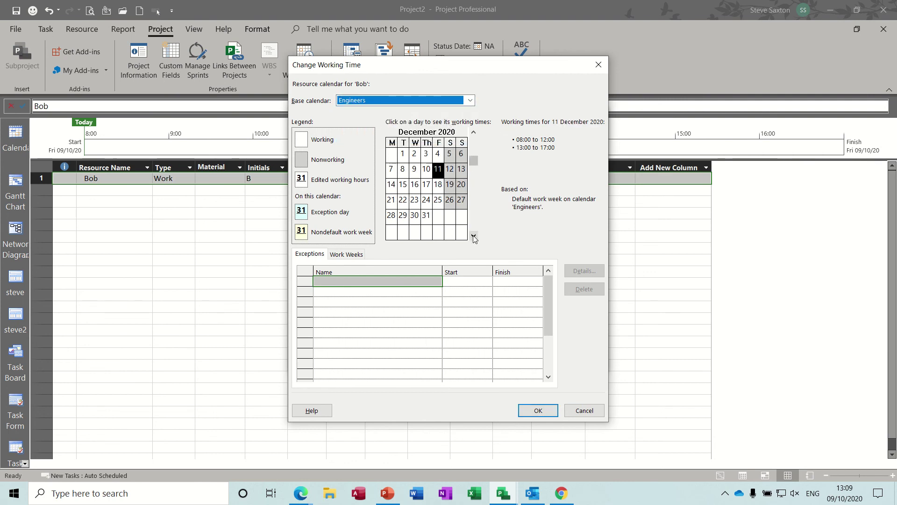
left_click(473, 235)
left_click(474, 132)
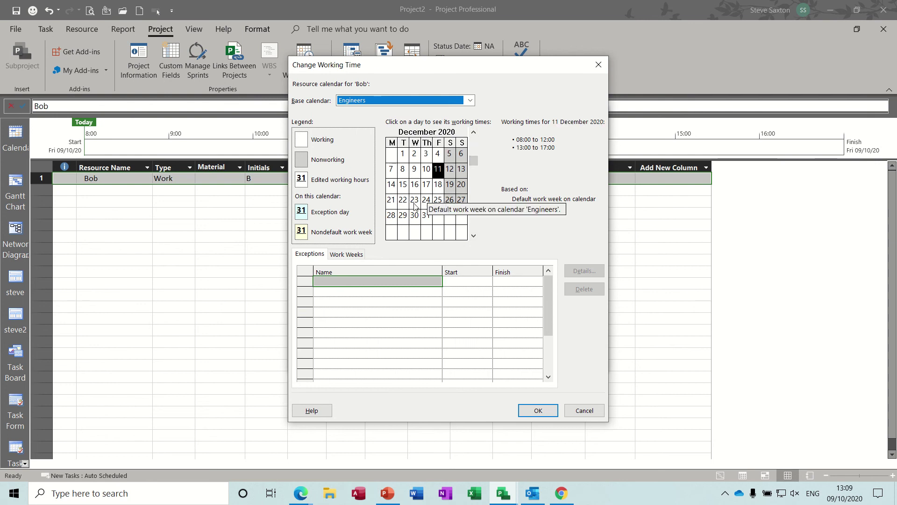
left_click(538, 410)
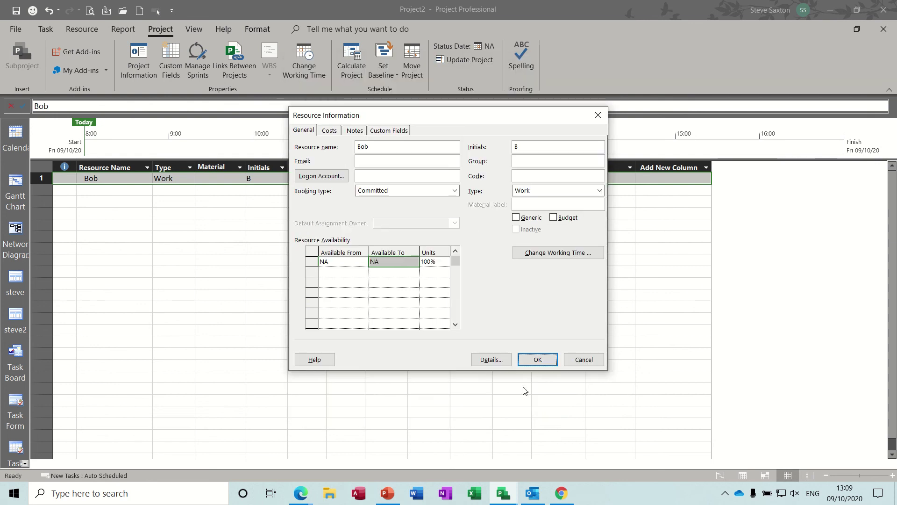
left_click(537, 360)
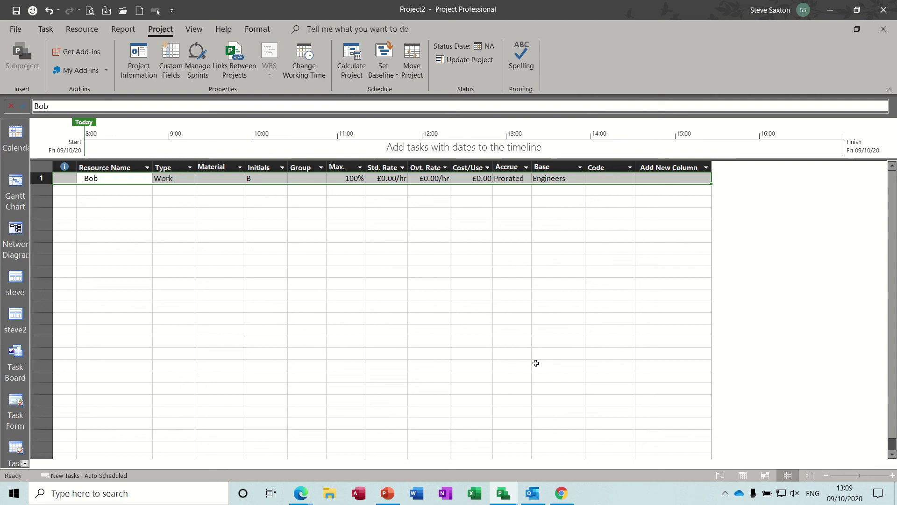
- Back in the Gantt chart, attempt a 23 December start for Task C and cancel the warning
left_click(15, 192)
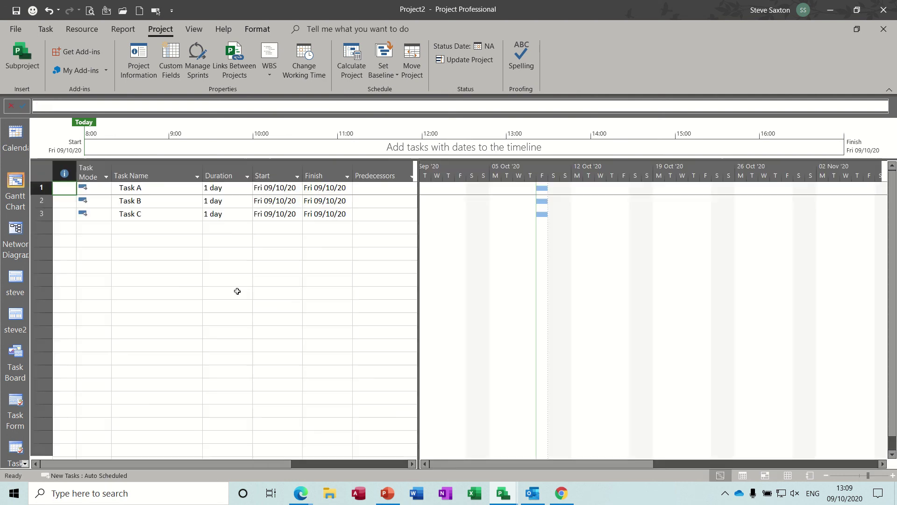
left_click(275, 216)
left_click(297, 214)
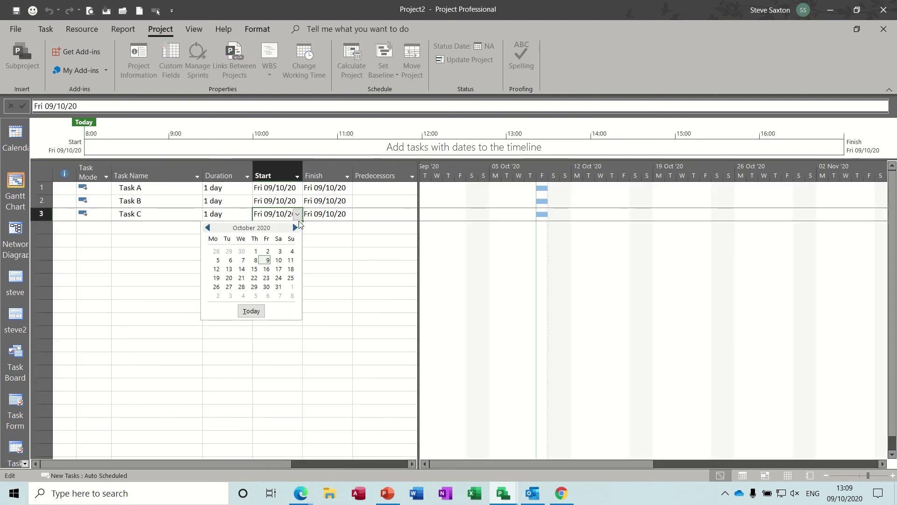
left_click(295, 228)
left_click(295, 228)
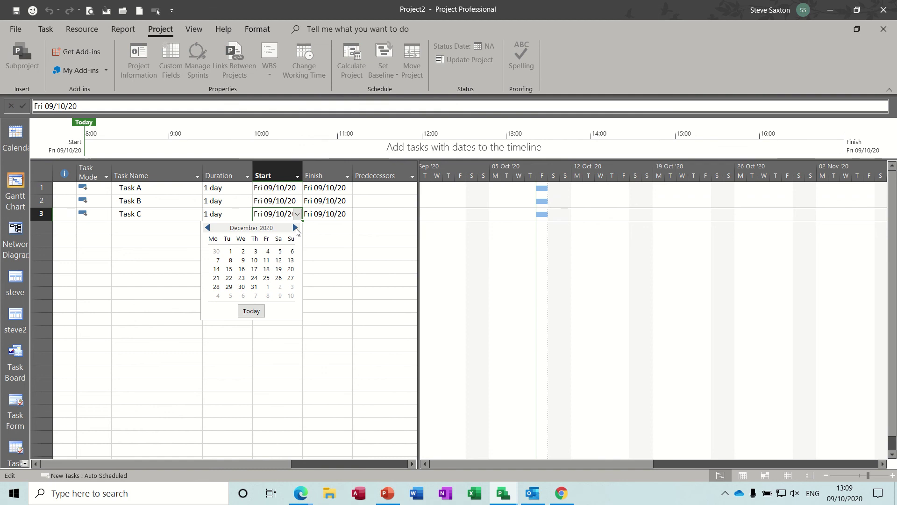
left_click(242, 277)
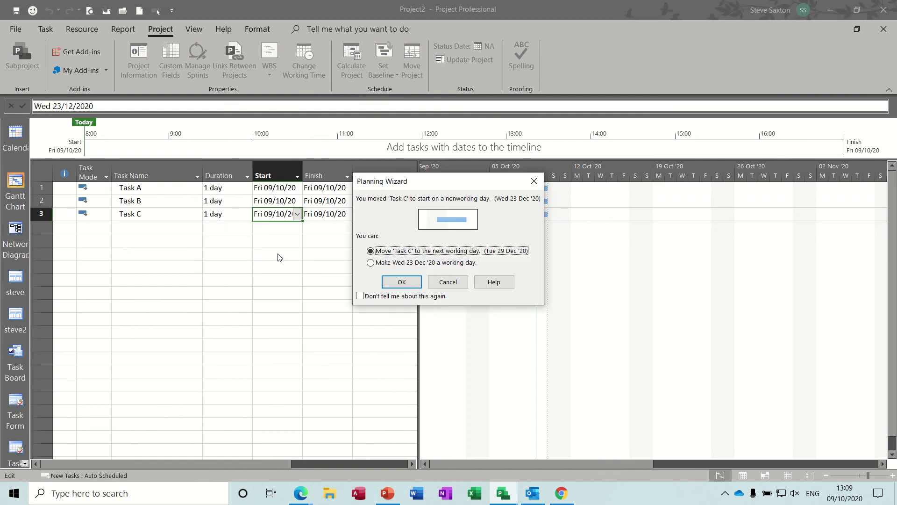
left_click(447, 282)
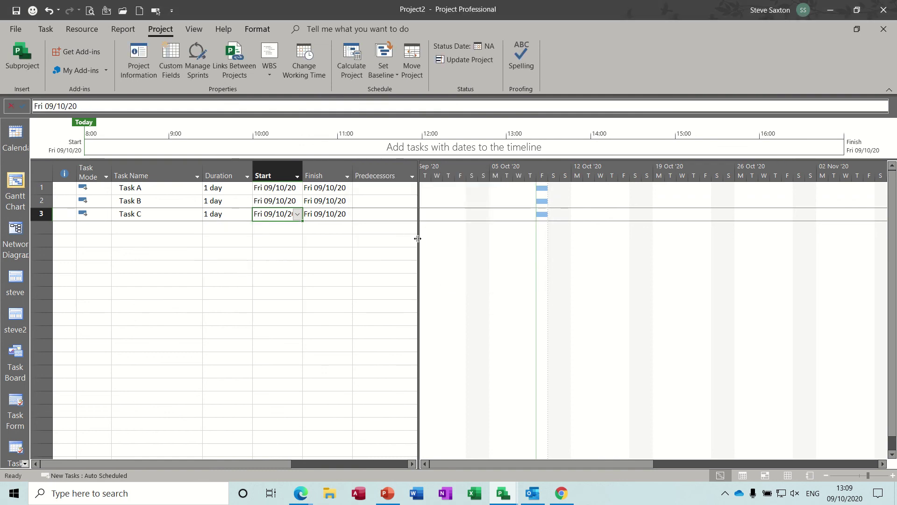
- Widen the task table and enter Bob as Task C's resource
left_click_drag(418, 238, 537, 234)
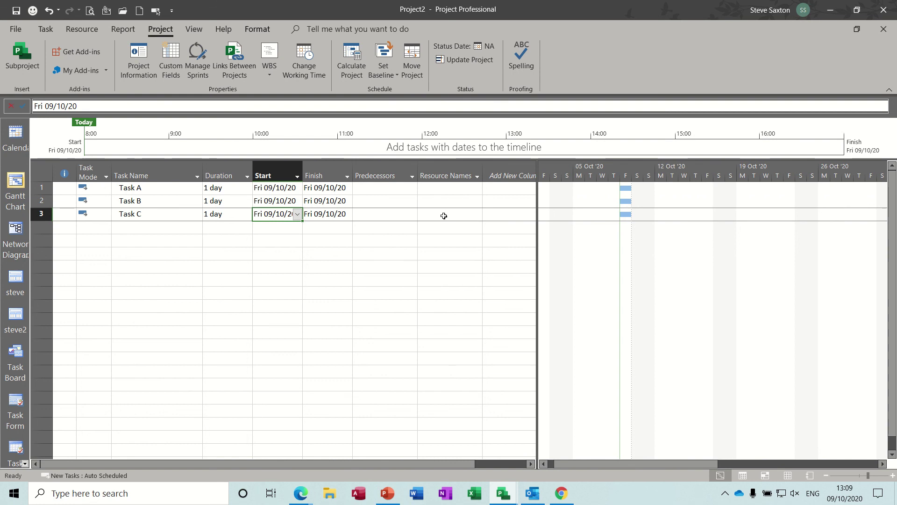
left_click(443, 216)
type("Bob")
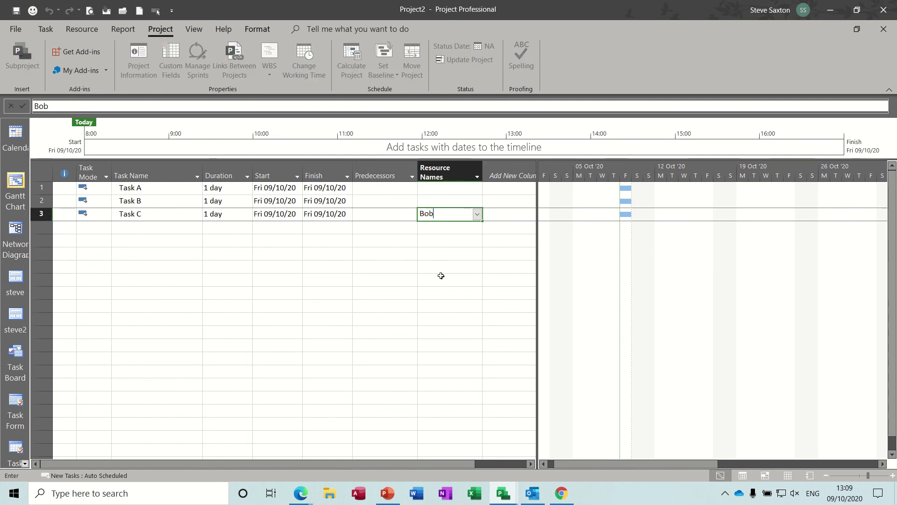
left_click(236, 228)
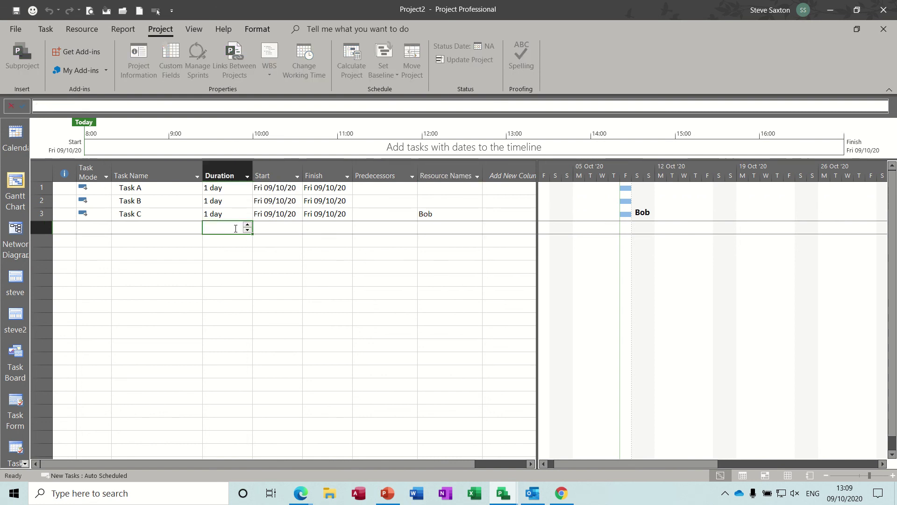
- Retry setting Task C's start to 23 December, again cancelling and keeping 09/10/20
left_click(276, 214)
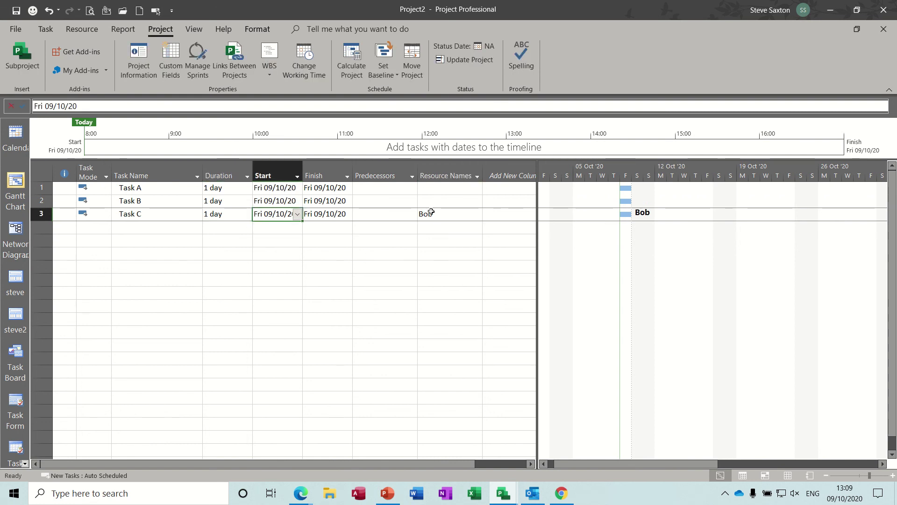
left_click(298, 214)
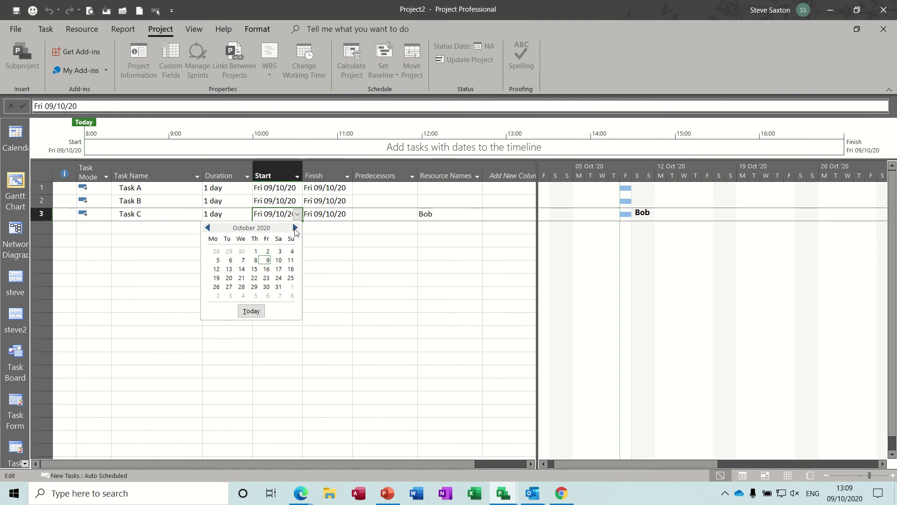
left_click(294, 228)
left_click(295, 228)
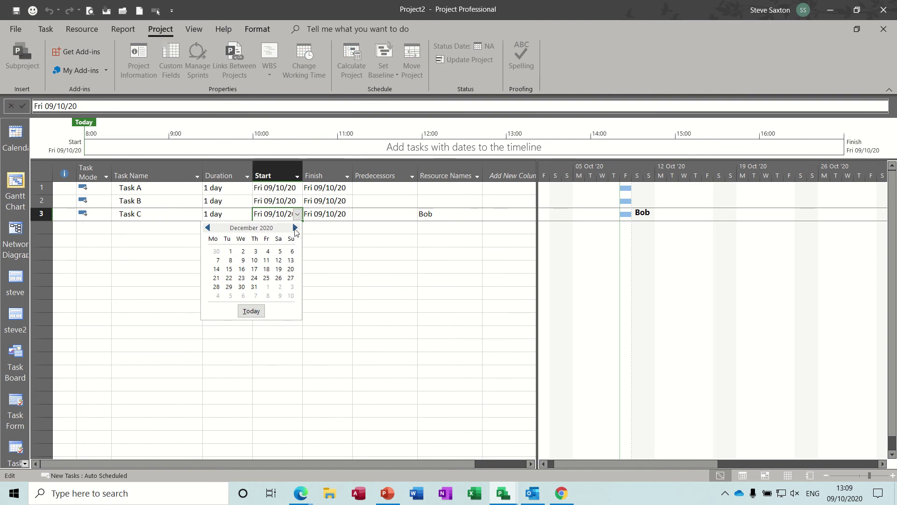
left_click(242, 279)
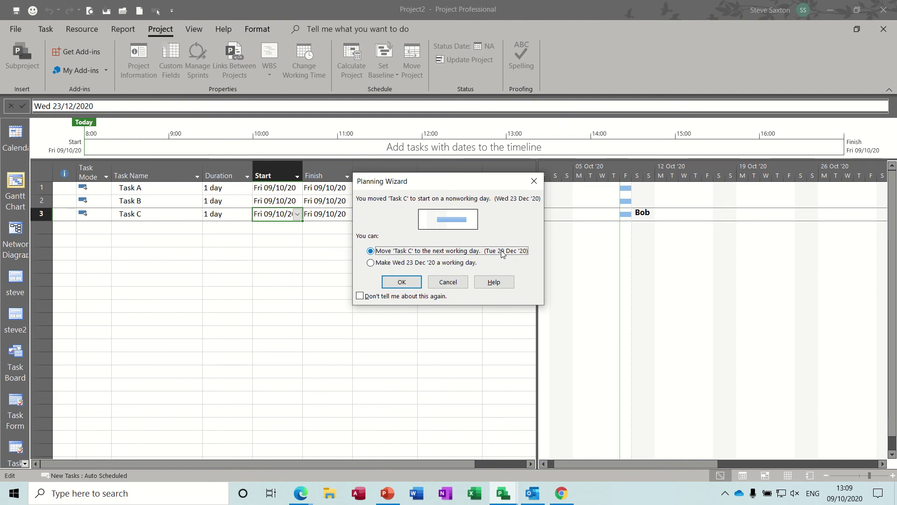
left_click(448, 283)
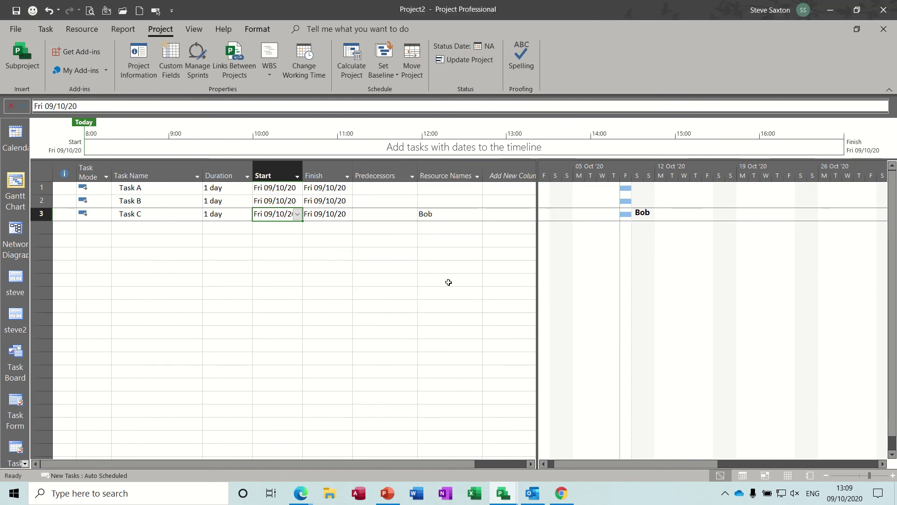
- Set Task C's task calendar to Engineers in its Task Information advanced settings
double_click(163, 215)
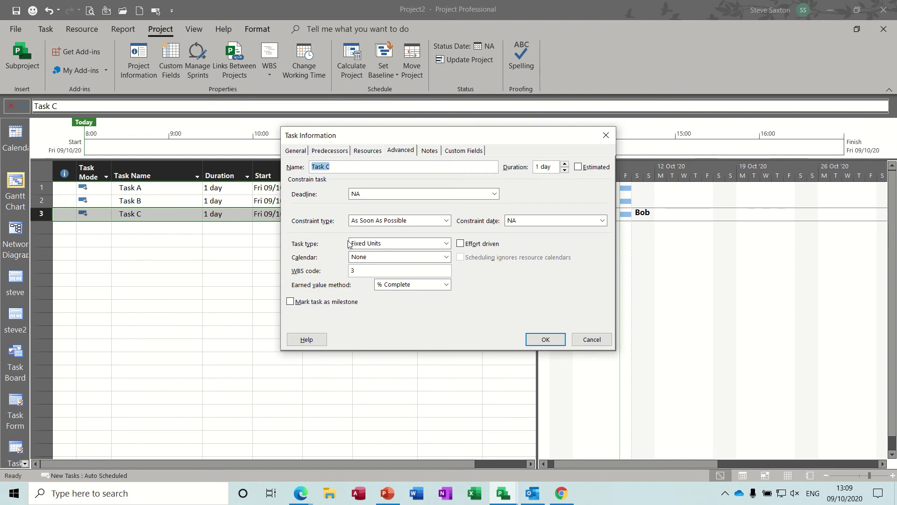
left_click(398, 151)
left_click(446, 259)
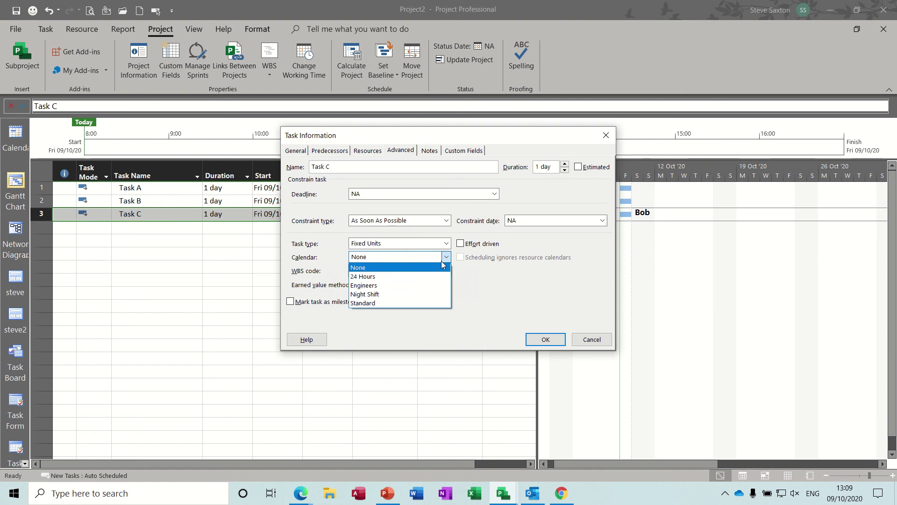
left_click(391, 285)
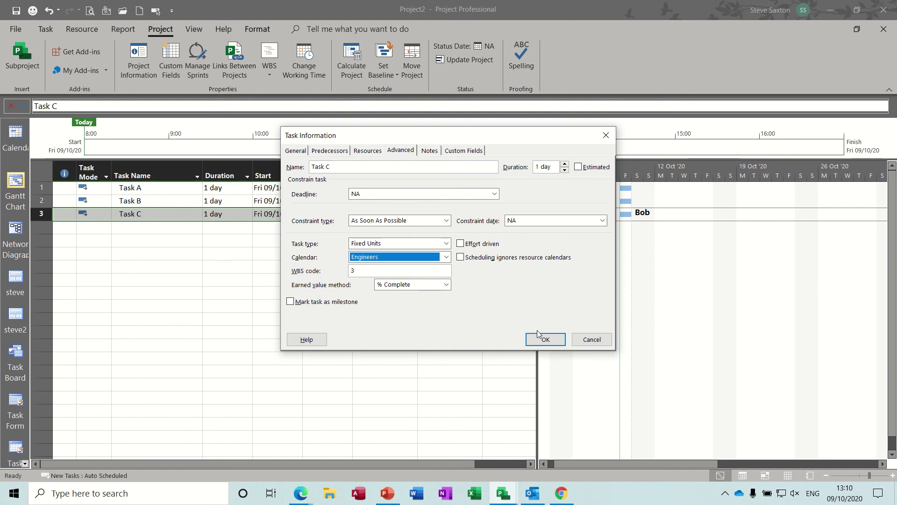
left_click(544, 341)
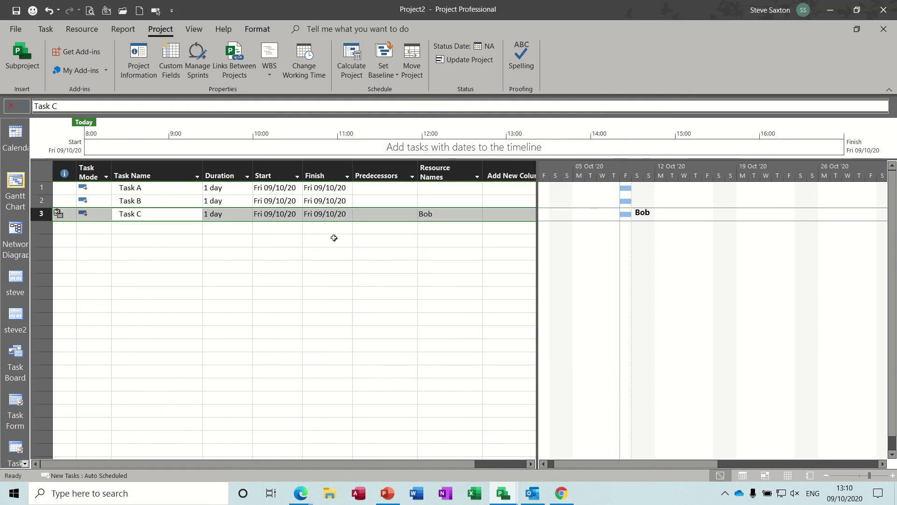
- Change Task C's start date to Wed 23 December 2020
left_click(288, 214)
left_click(297, 214)
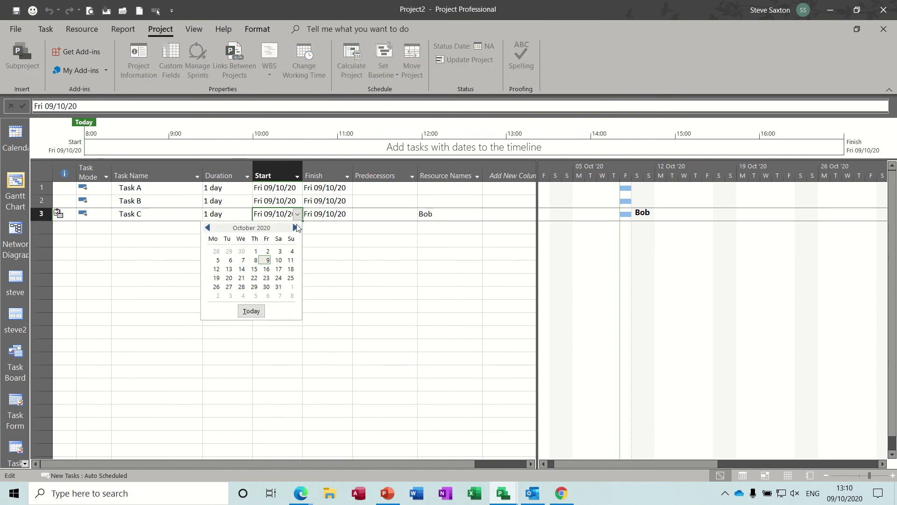
left_click(295, 227)
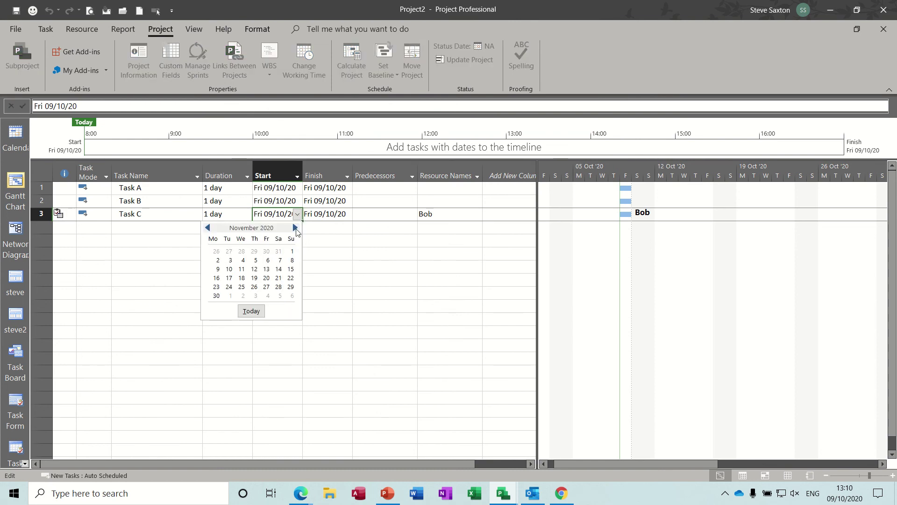
left_click(295, 228)
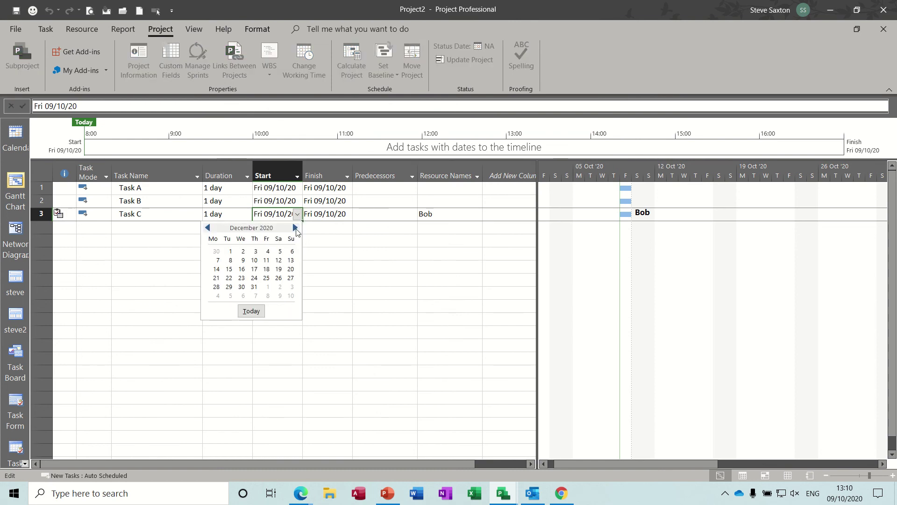
left_click(241, 279)
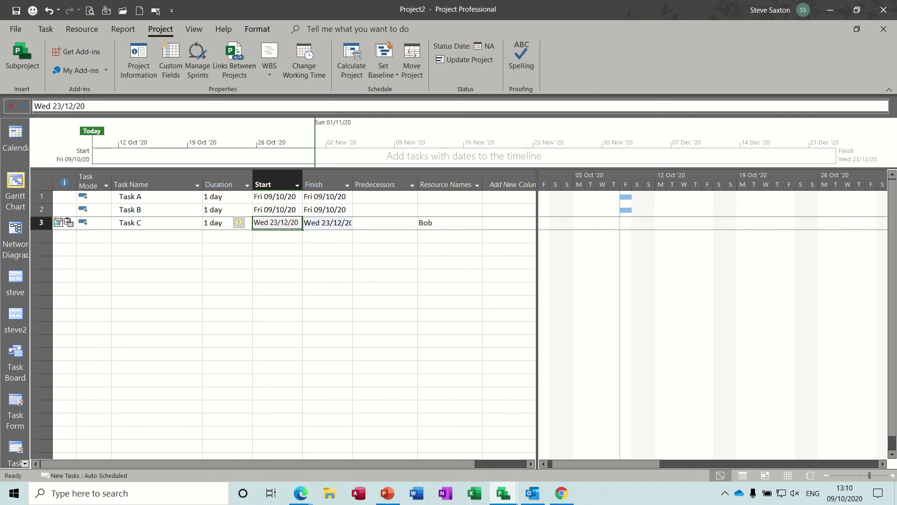
left_click(168, 225)
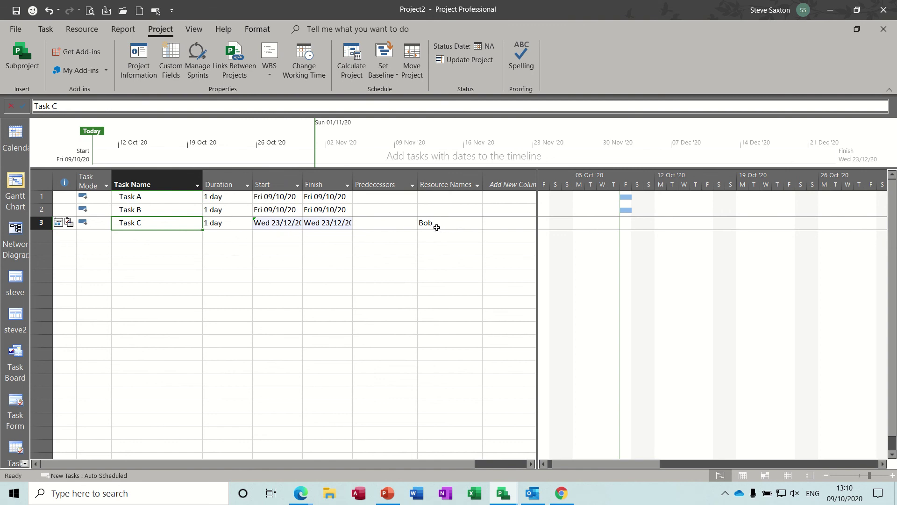
- Give Task C a 3-day duration and check that it finishes Fri 25/12/20
mouse_move(275, 222)
left_click(229, 222)
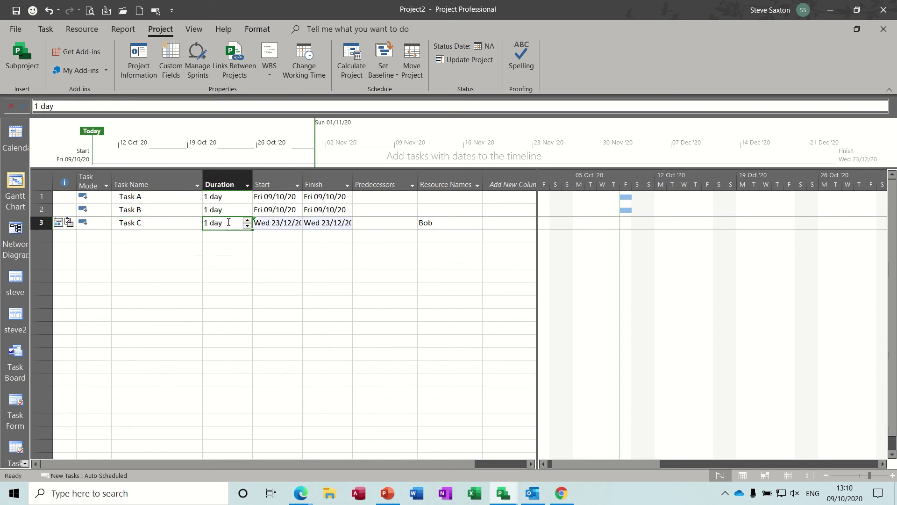
type("3")
key("Return")
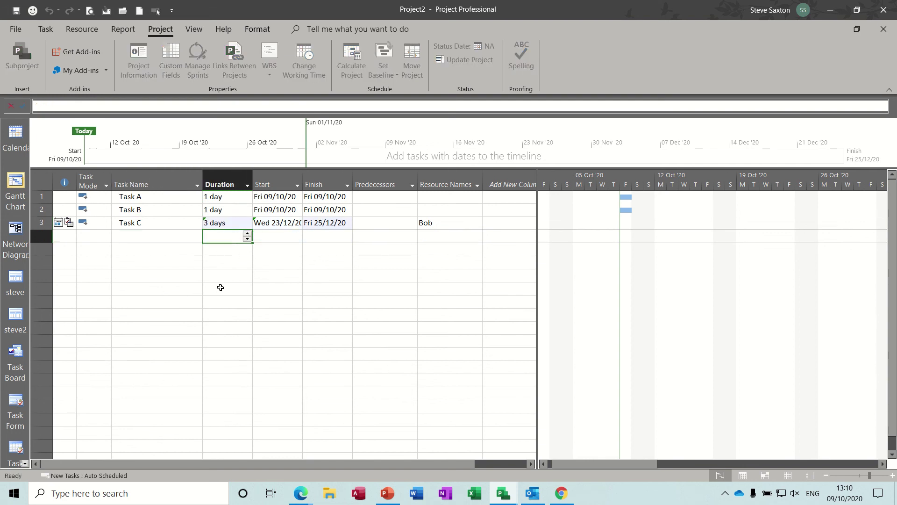
left_click(330, 222)
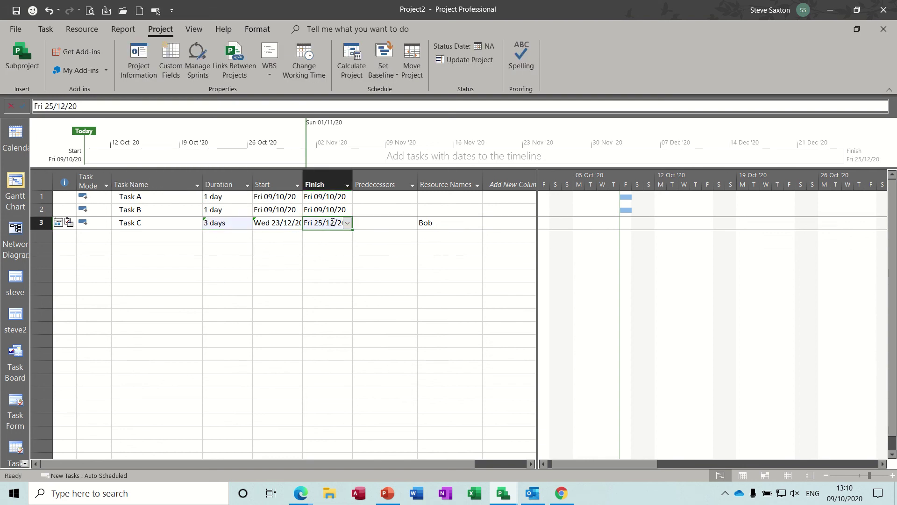
left_click(162, 223)
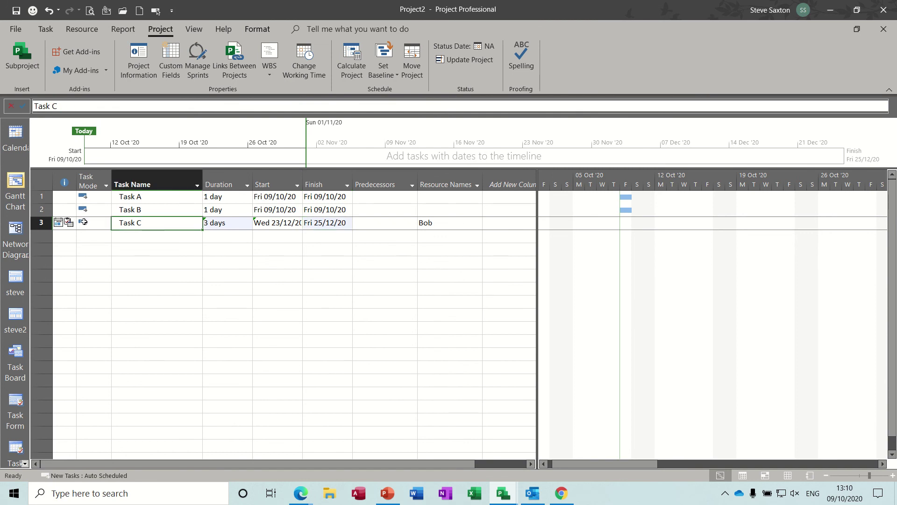
mouse_move(67, 222)
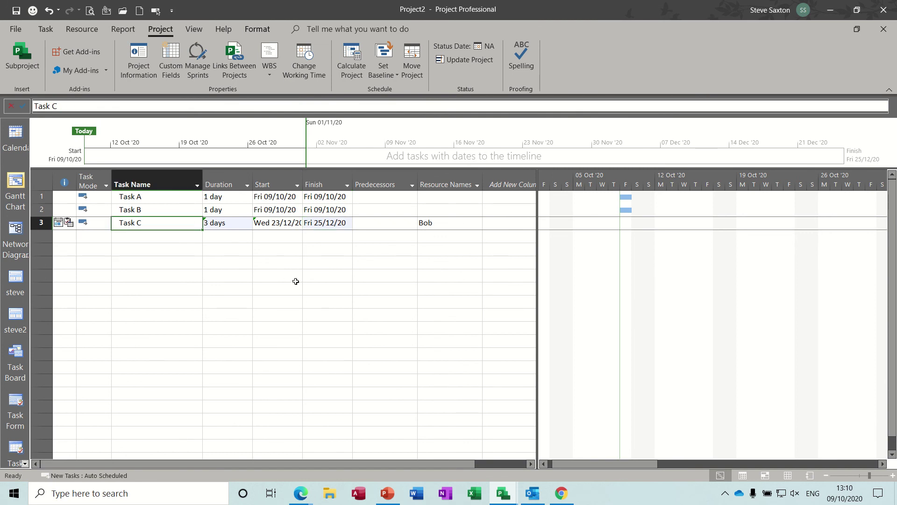